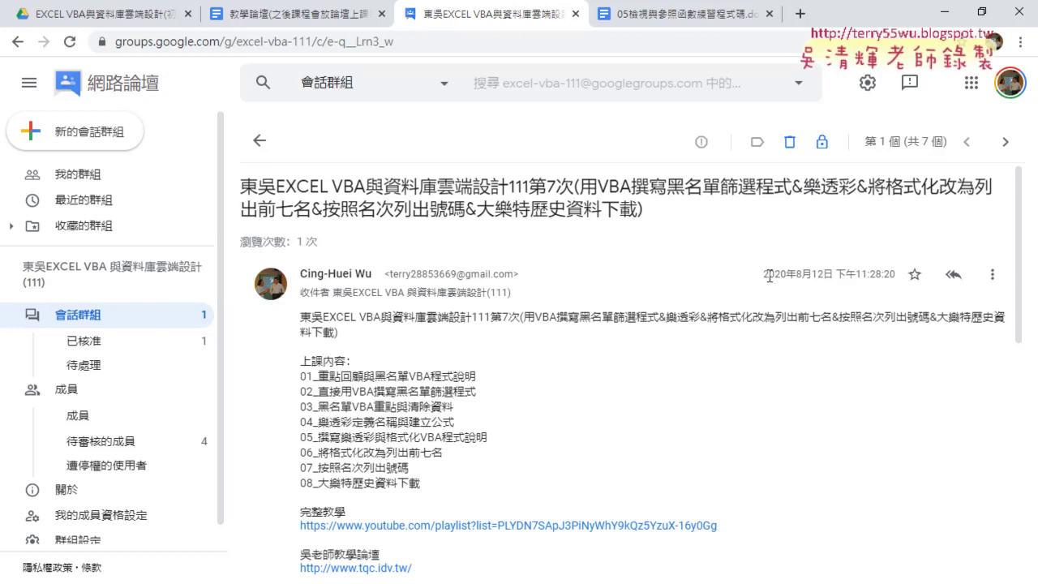
# Highlight the post's date and time, then scroll down to the lesson list.
pyautogui.moveTo(897, 274); pyautogui.dragTo(775, 274)
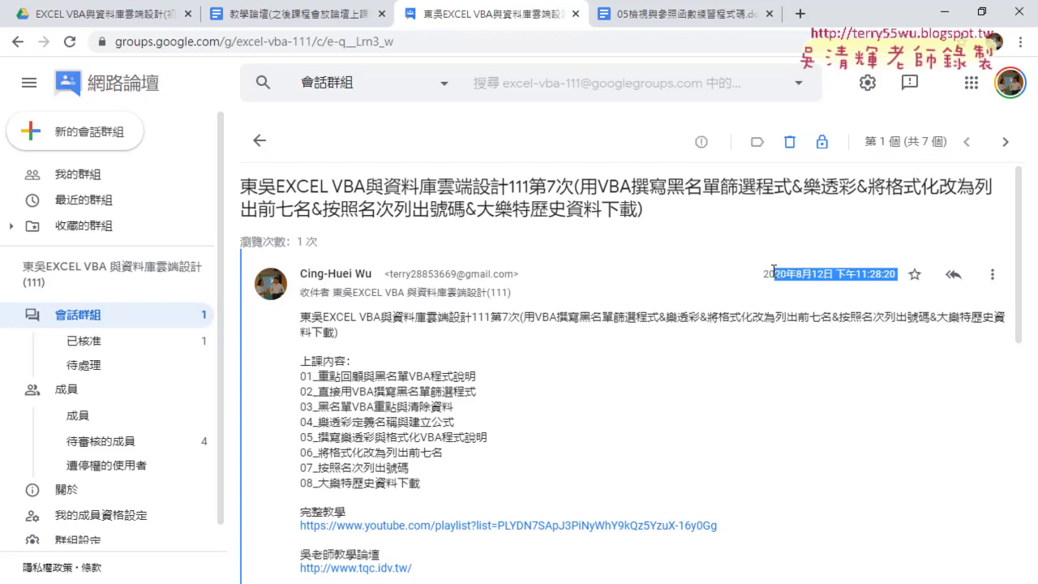
pyautogui.scroll(-1, 568, 416)
pyautogui.moveTo(422, 402); pyautogui.dragTo(301, 295)
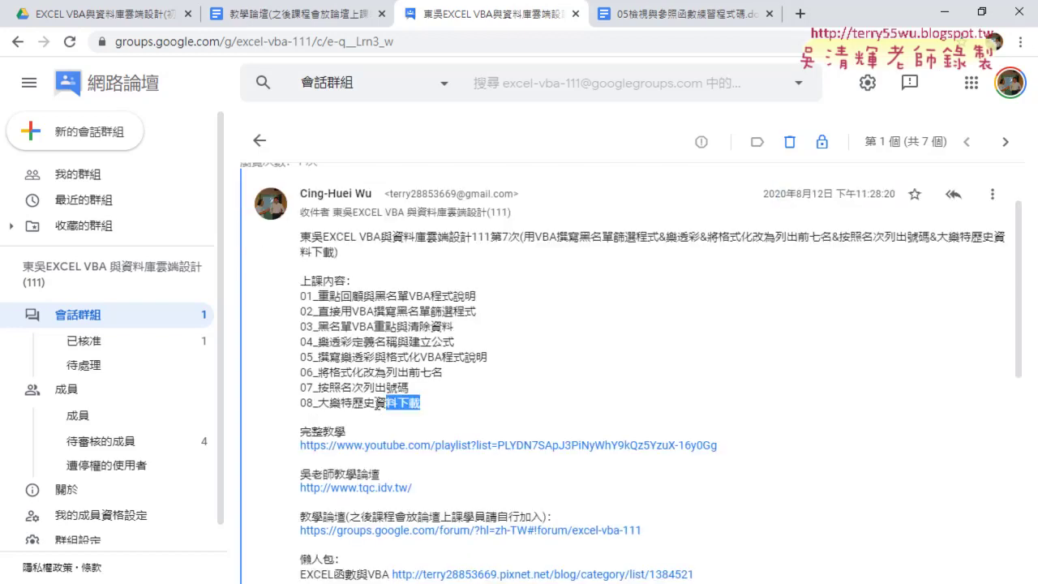
pyautogui.click(469, 336)
# Highlight 黑名單VBA程式 in lesson 01 and 黑名單VBA重點 in lesson 03.
pyautogui.moveTo(375, 296); pyautogui.dragTo(450, 299)
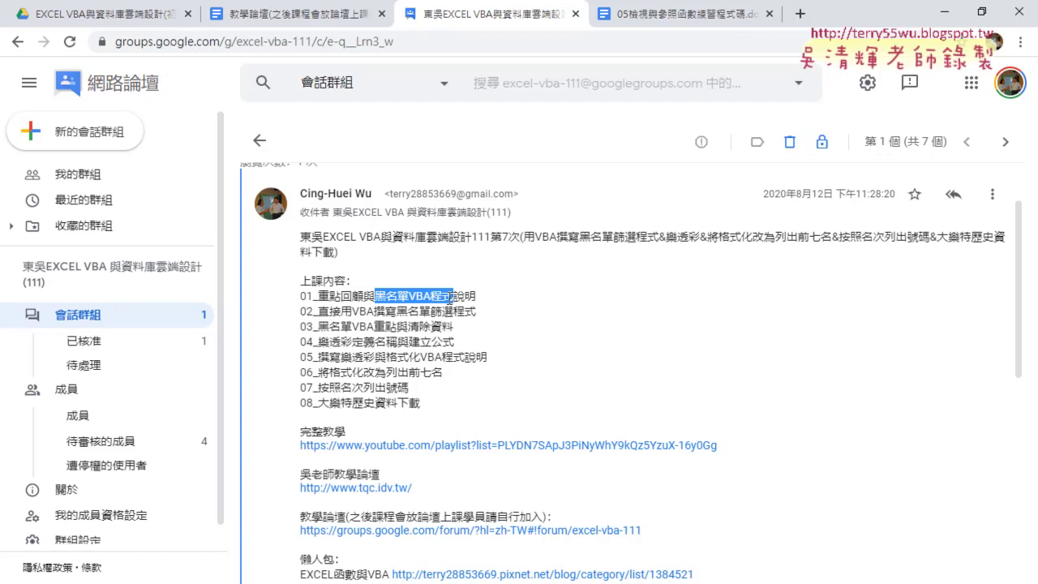
pyautogui.moveTo(449, 300); pyautogui.dragTo(454, 299)
pyautogui.moveTo(318, 326); pyautogui.dragTo(396, 326)
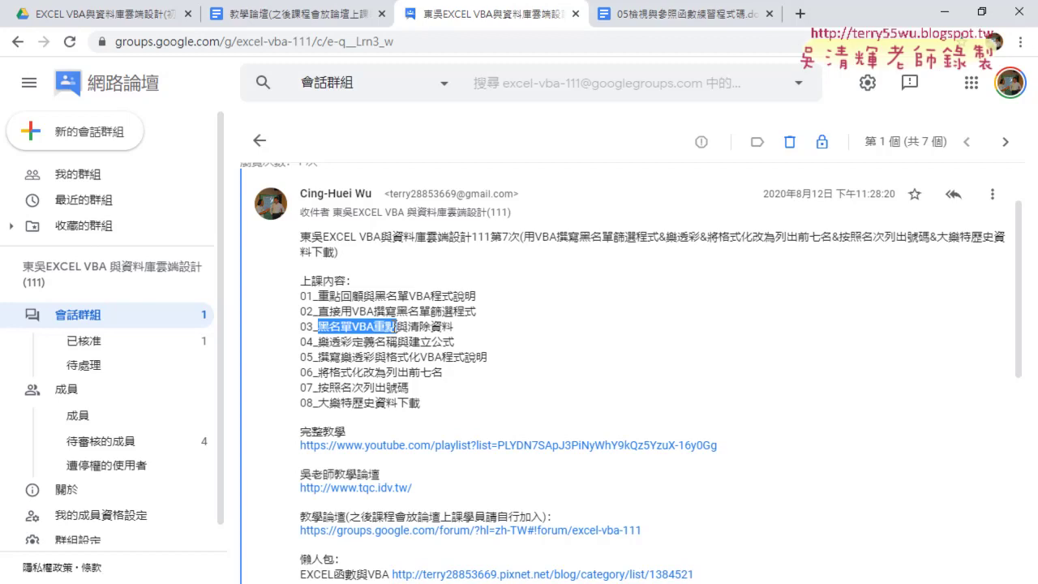
# Switch to the course's Google Drive folder and look through a subfolder and the folder options.
pyautogui.click(99, 13)
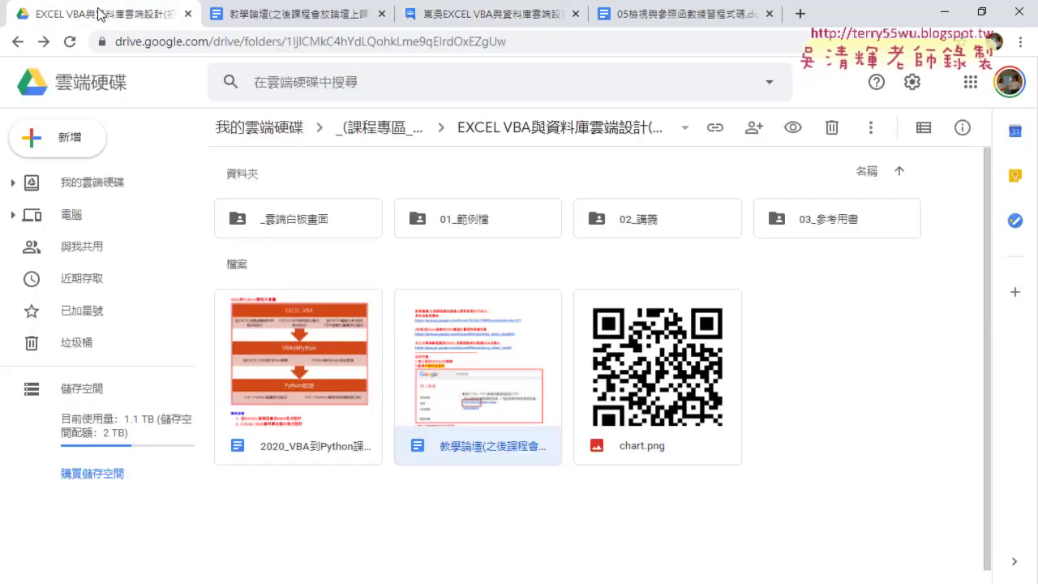
pyautogui.doubleClick(332, 219)
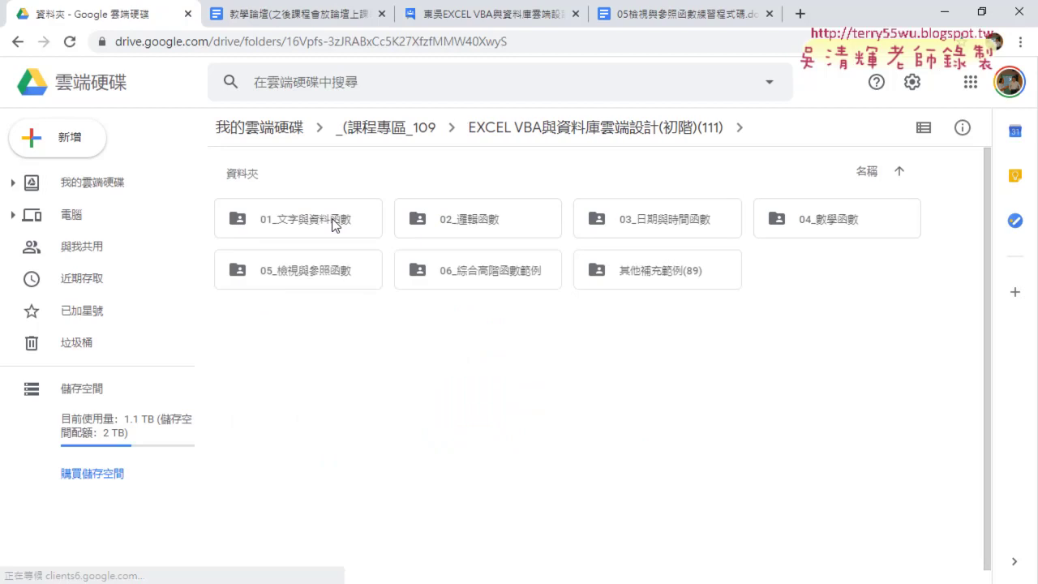
pyautogui.click(18, 42)
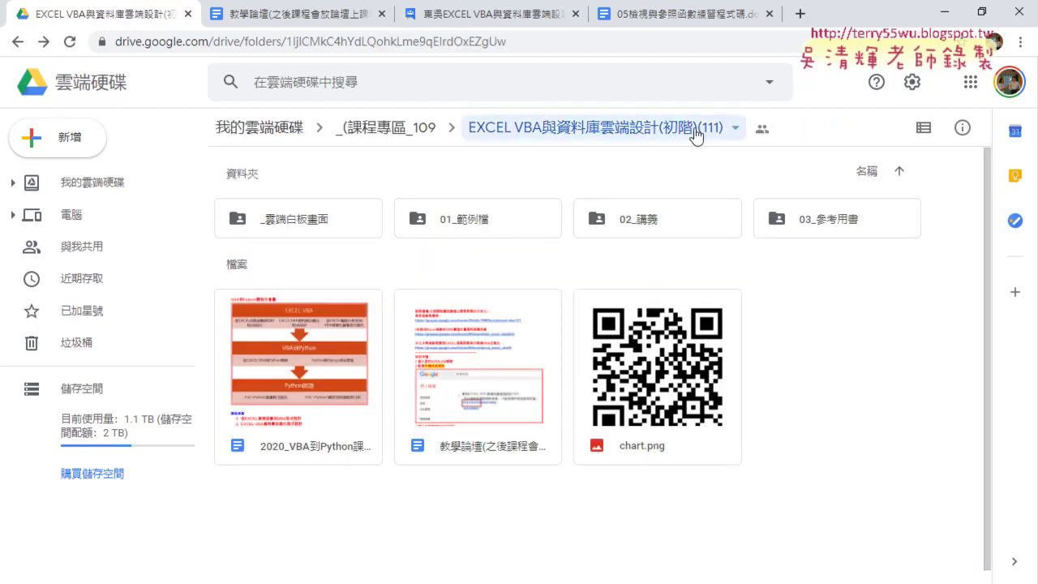
pyautogui.click(695, 129)
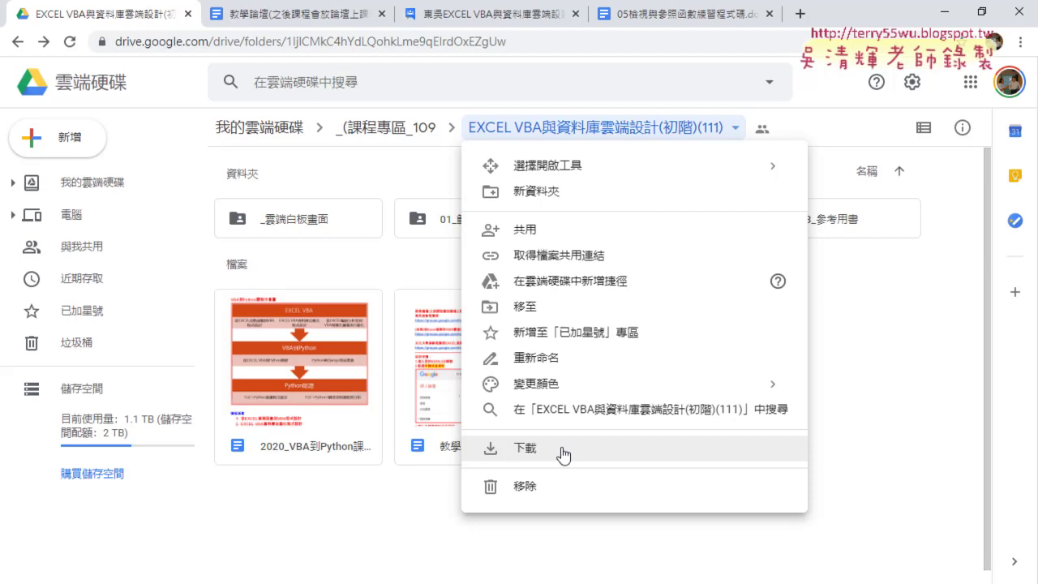
pyautogui.click(519, 526)
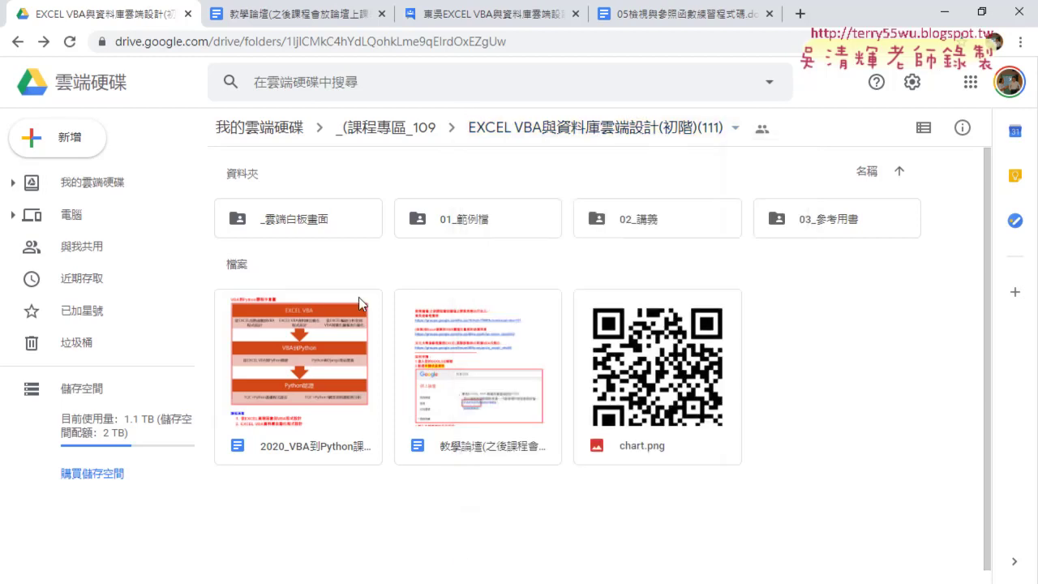
# Open 黑名單篩選程式碼.docx from the _雲端白板畫面 > 04_數學函數 folder.
pyautogui.doubleClick(320, 226)
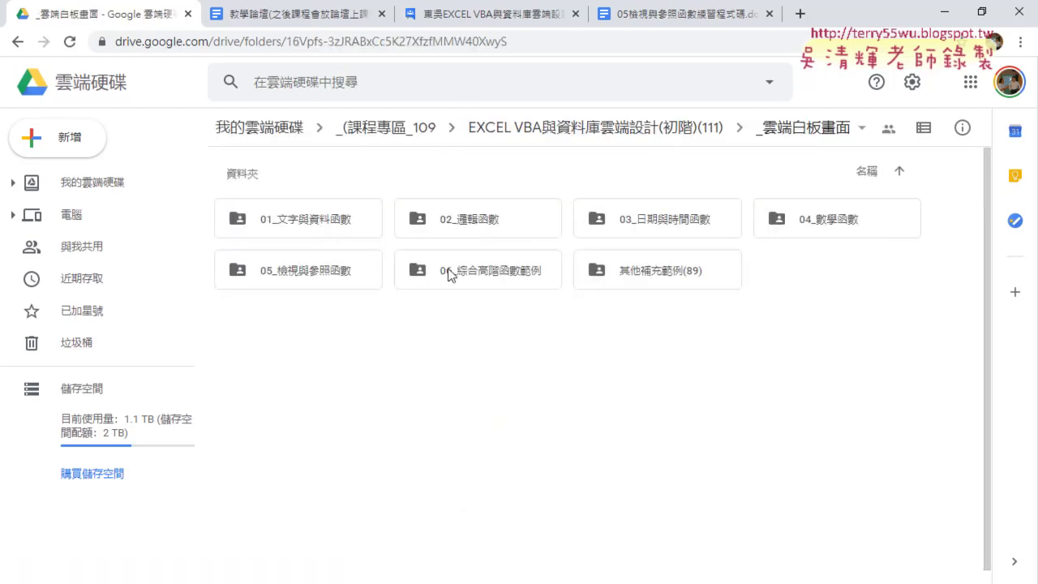
pyautogui.doubleClick(823, 223)
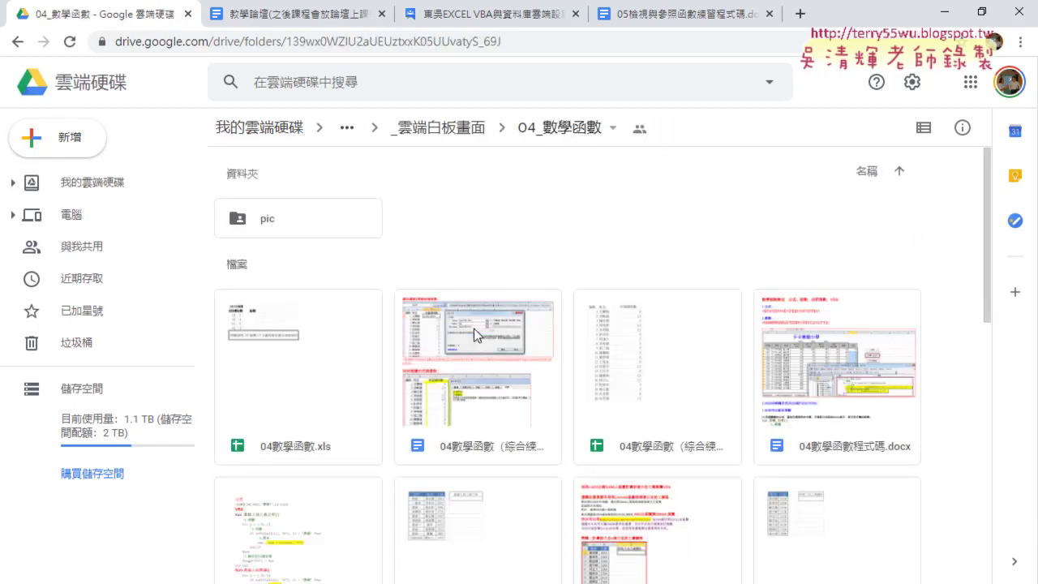
pyautogui.scroll(-1, 477, 335)
pyautogui.scroll(-2, 477, 335)
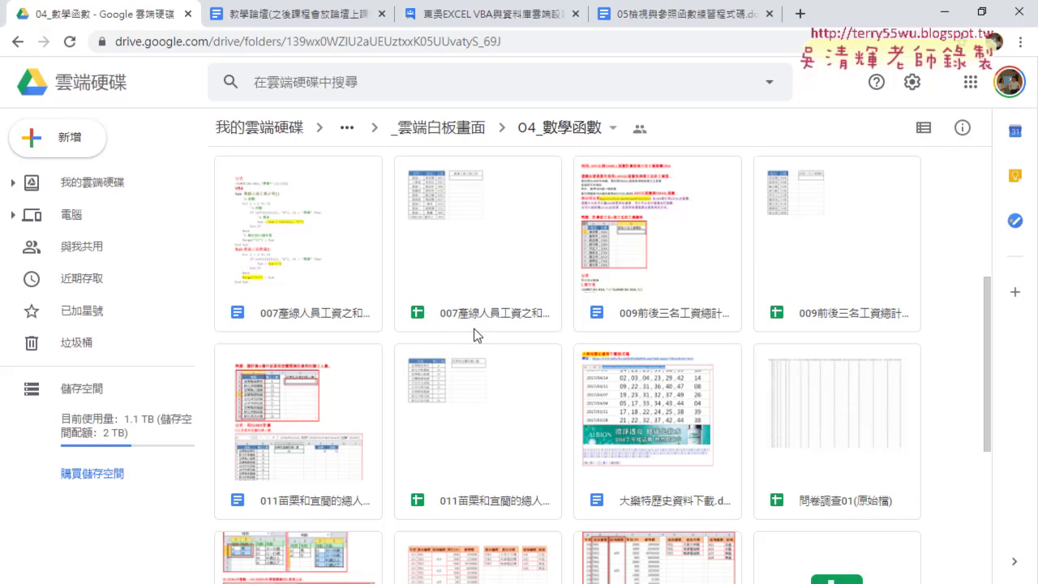
pyautogui.scroll(-3, 477, 334)
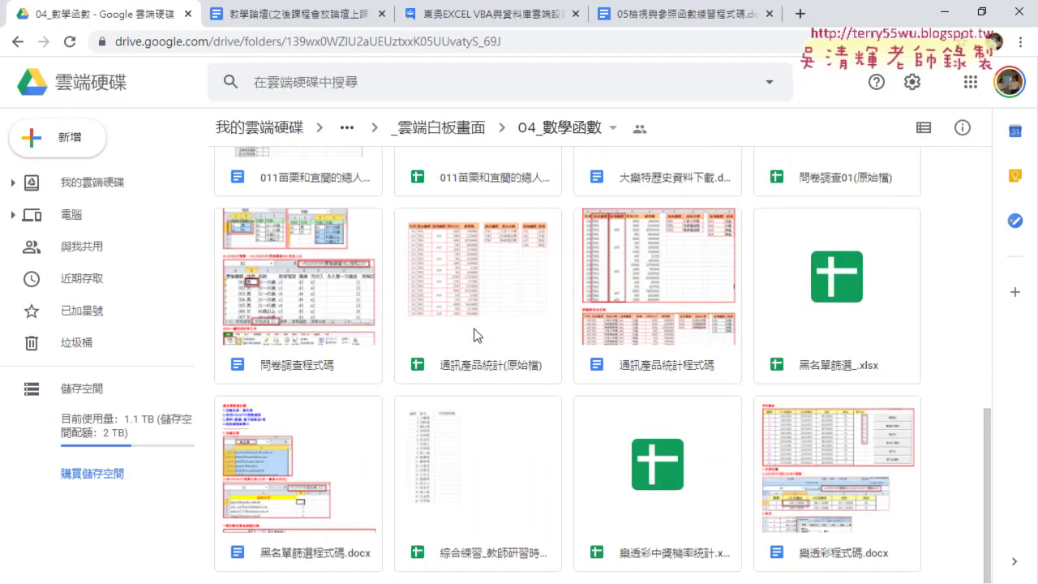
pyautogui.doubleClick(341, 478)
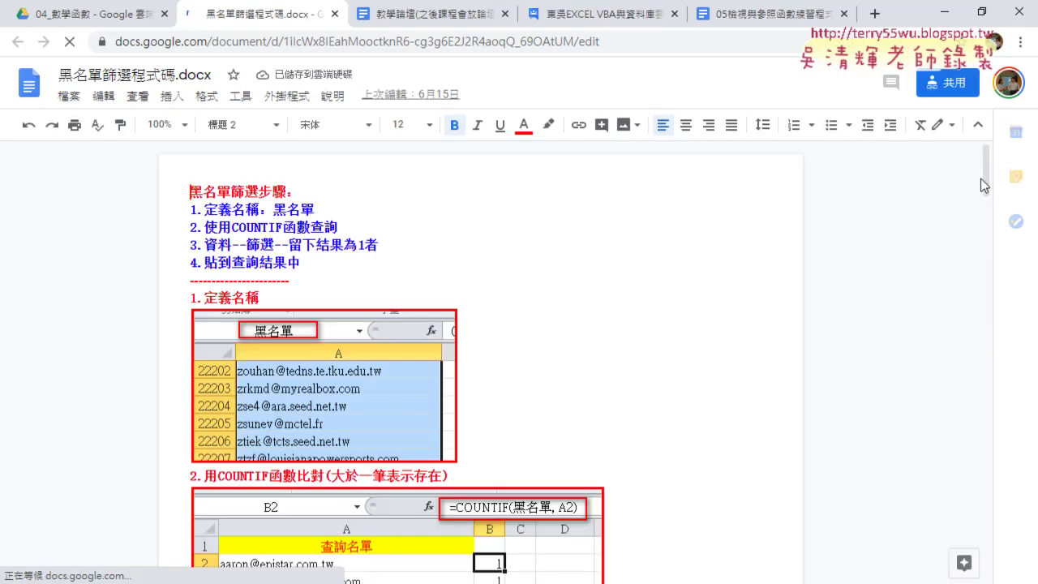
# Scroll through the blacklist-filter document down to the 完整程式碼 block.
pyautogui.moveTo(983, 162); pyautogui.dragTo(989, 230)
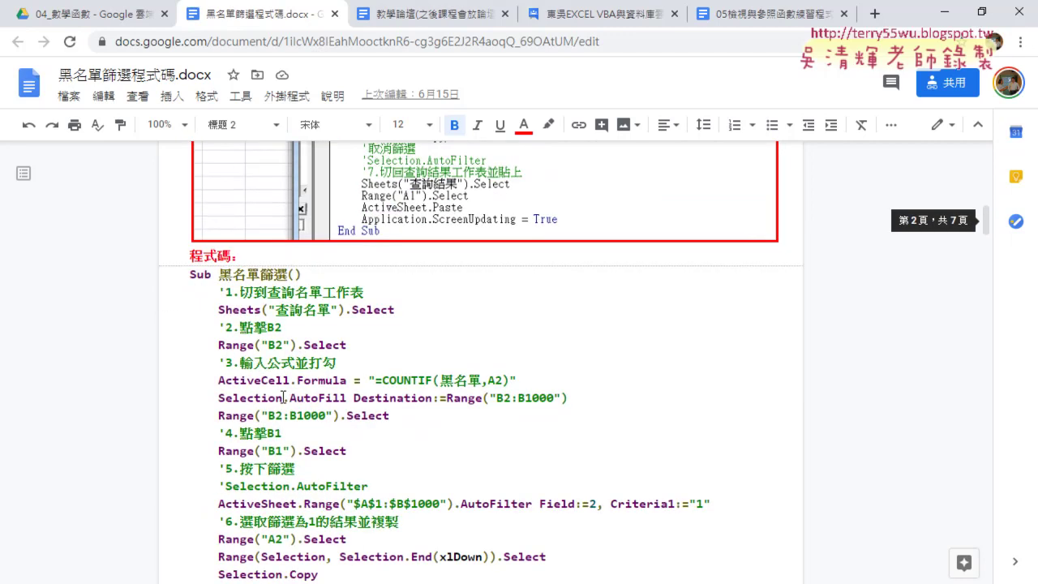
pyautogui.scroll(-1, 283, 398)
pyautogui.scroll(-1, 303, 364)
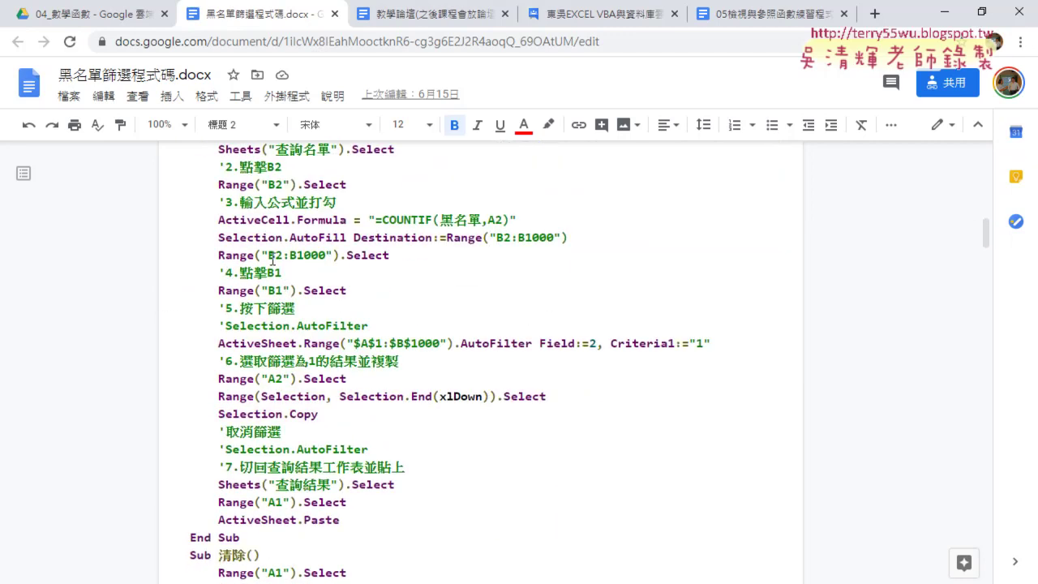
pyautogui.scroll(-3, 381, 504)
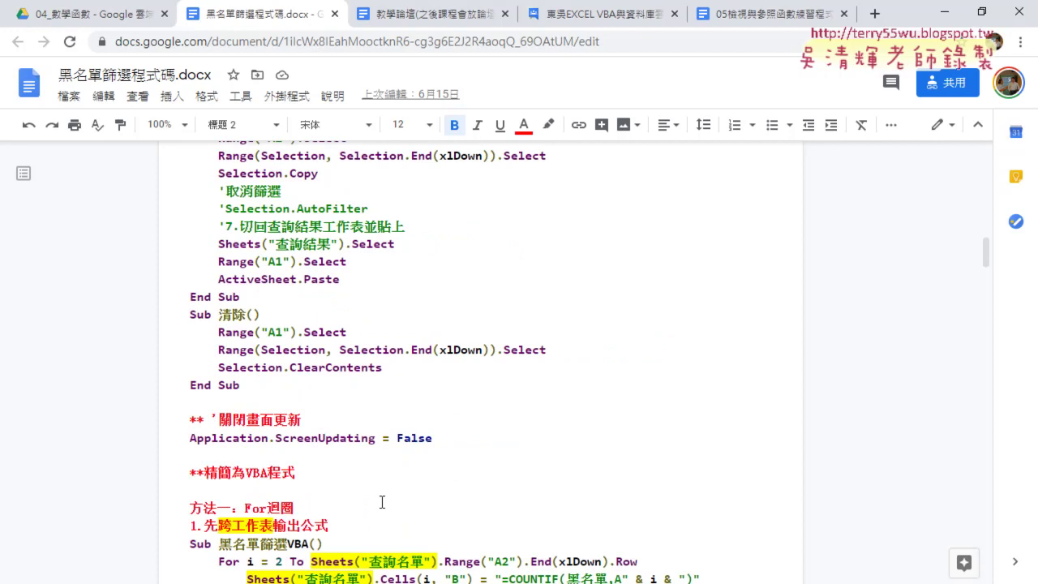
pyautogui.scroll(-2, 382, 503)
pyautogui.moveTo(190, 312); pyautogui.dragTo(299, 310)
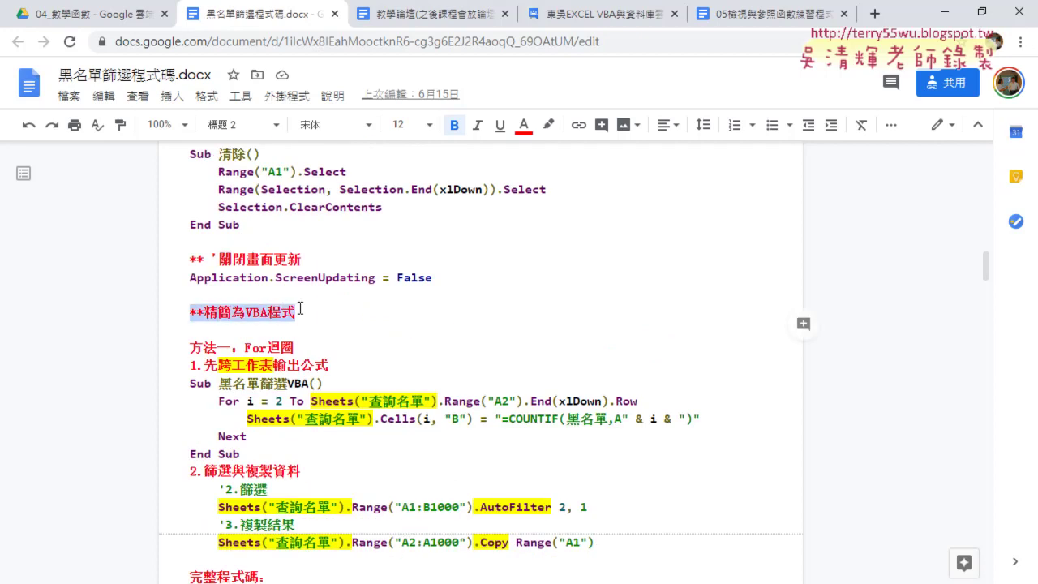
pyautogui.scroll(-2, 300, 309)
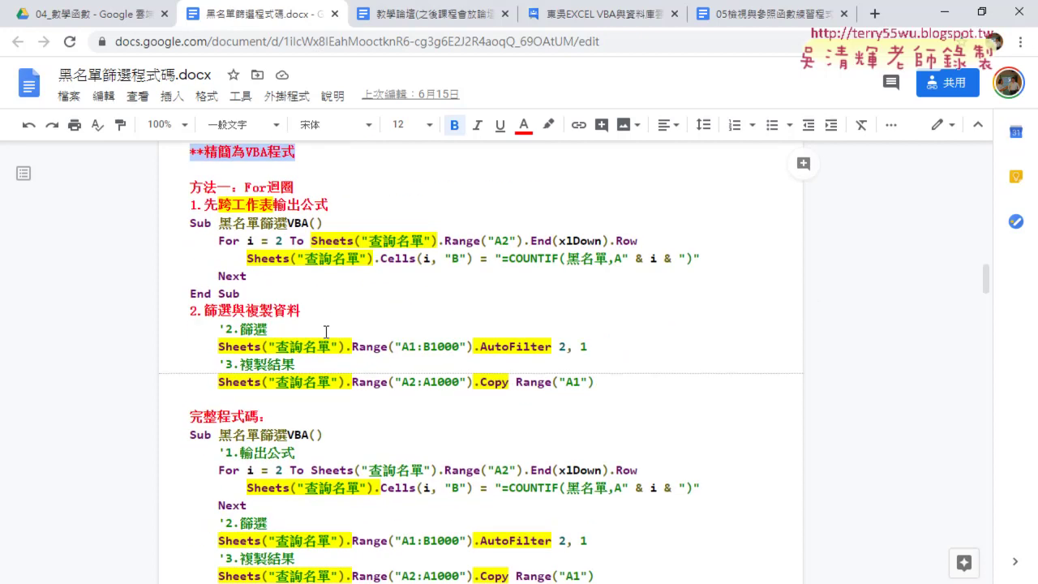
pyautogui.scroll(-1, 326, 332)
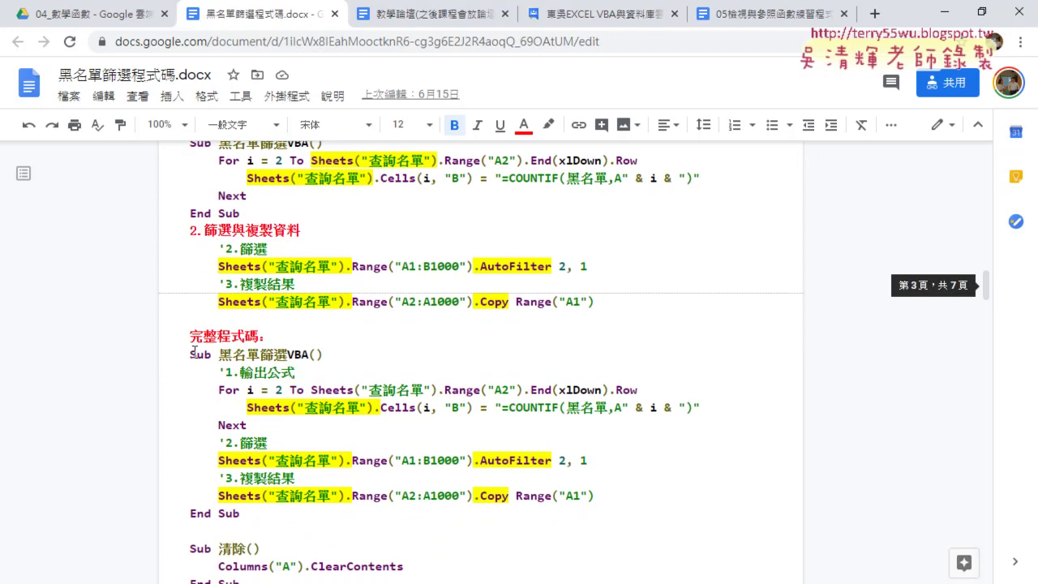
# Highlight the For…Next loop, Sheets("查詢名單") references and Copy call, then return to Google Groups.
pyautogui.moveTo(191, 354)
pyautogui.mouseDown()
pyautogui.moveTo(261, 356)
pyautogui.moveTo(317, 496)
pyautogui.mouseUp()
pyautogui.click(323, 480)
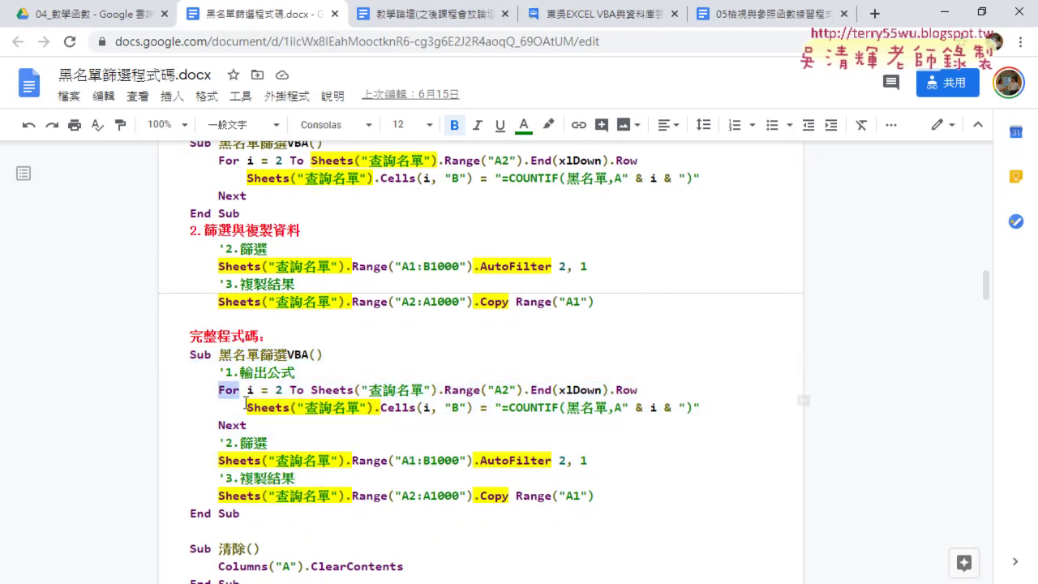
pyautogui.moveTo(217, 390); pyautogui.dragTo(266, 425)
pyautogui.moveTo(218, 460); pyautogui.dragTo(345, 461)
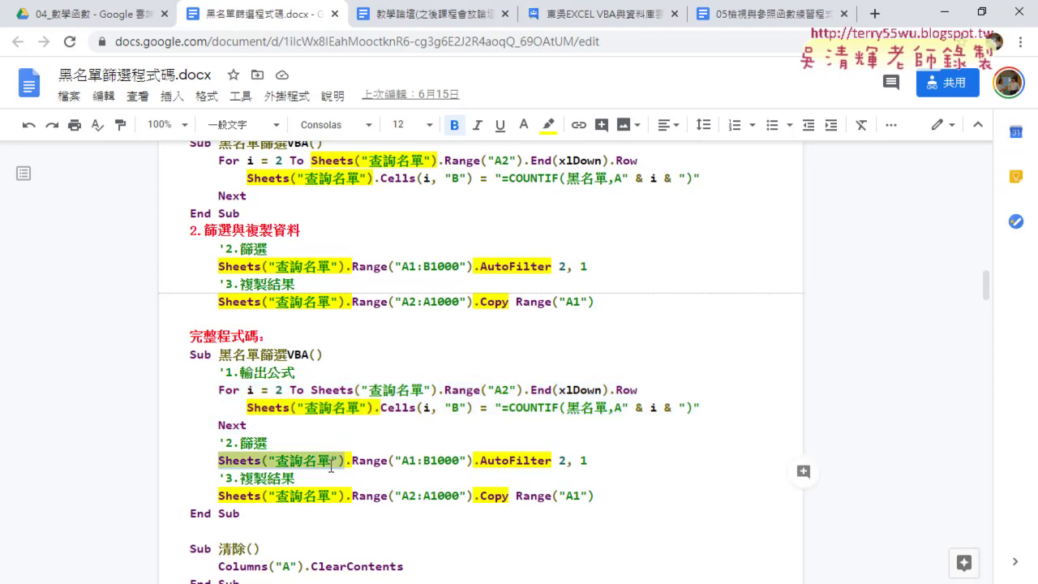
pyautogui.moveTo(240, 495); pyautogui.dragTo(410, 498)
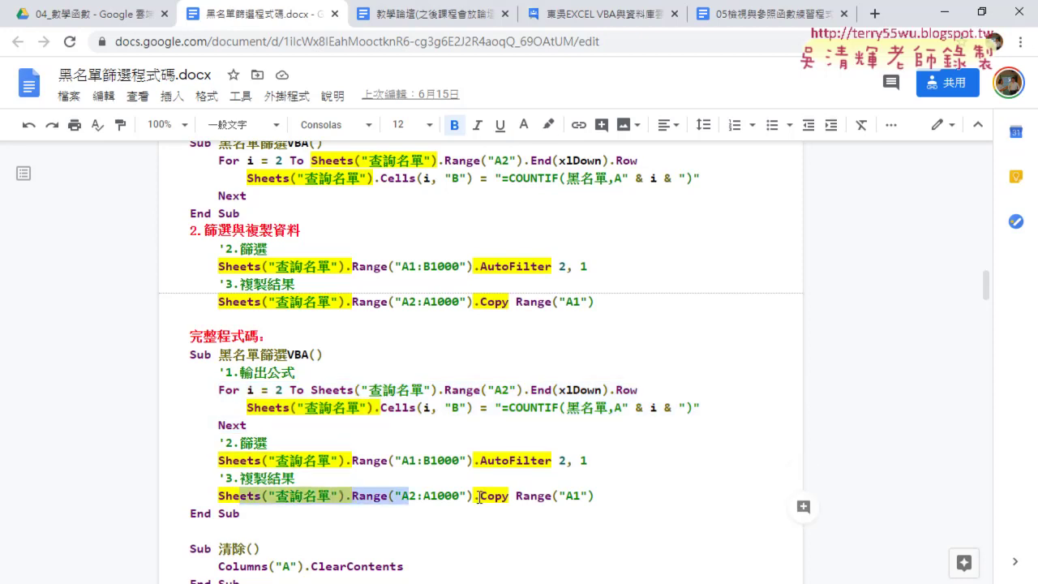
pyautogui.moveTo(474, 496); pyautogui.dragTo(665, 494)
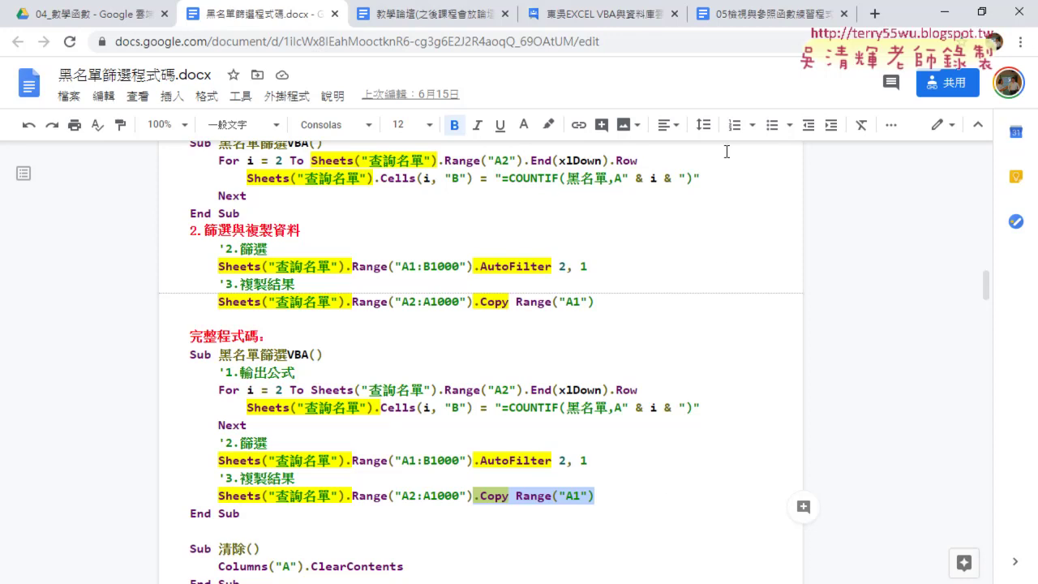
pyautogui.click(641, 18)
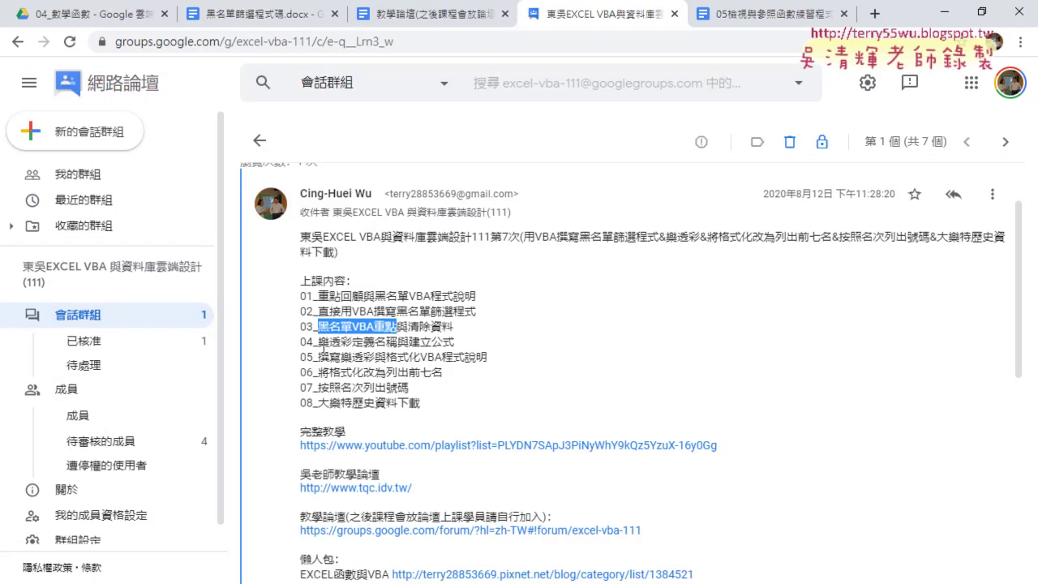
pyautogui.moveTo(319, 341); pyautogui.dragTo(452, 341)
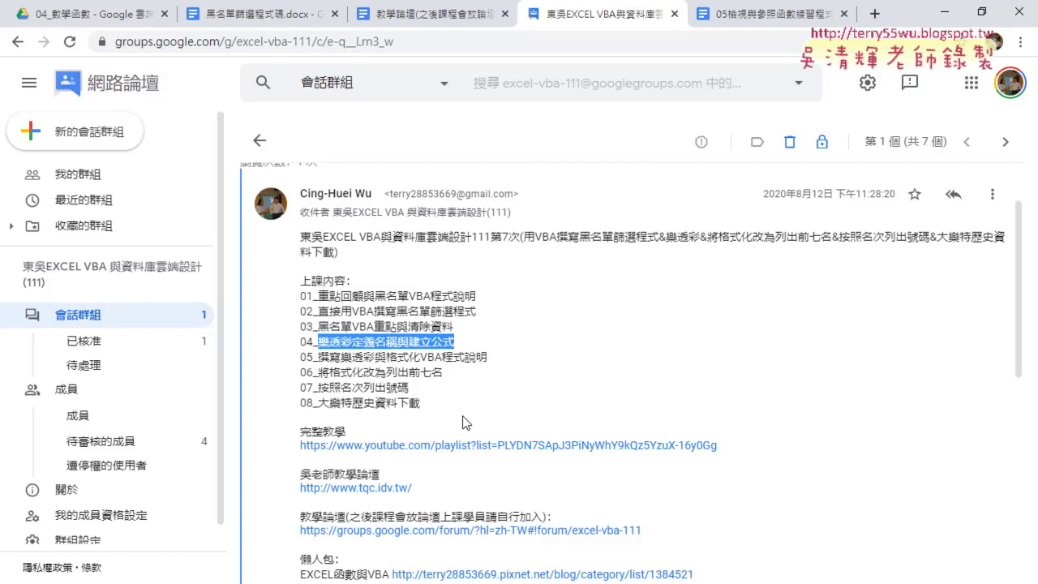
# Open the complete-lesson YouTube playlist and scroll its eight-video list.
pyautogui.click(479, 446)
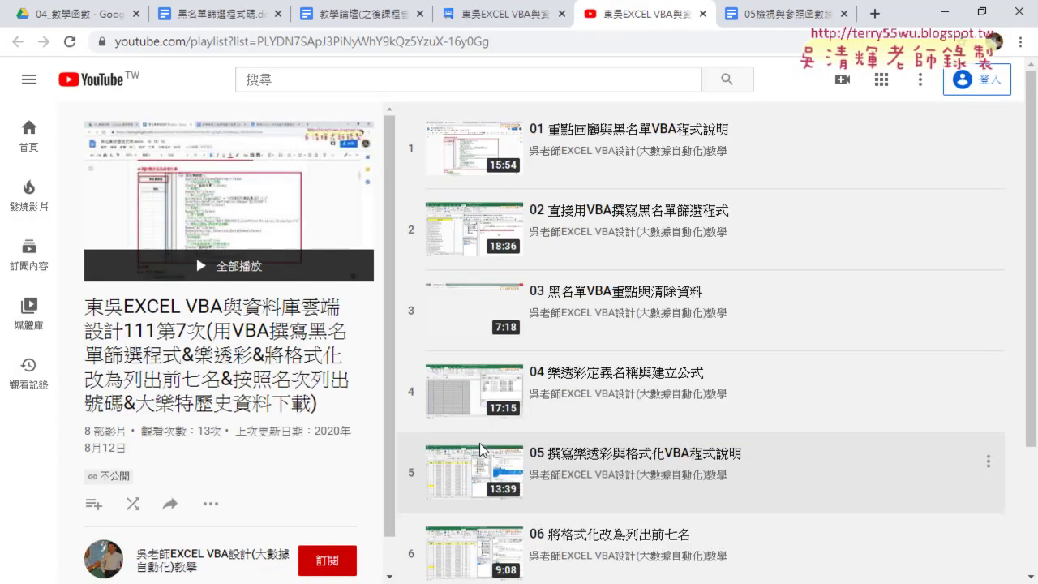
pyautogui.scroll(-2, 478, 451)
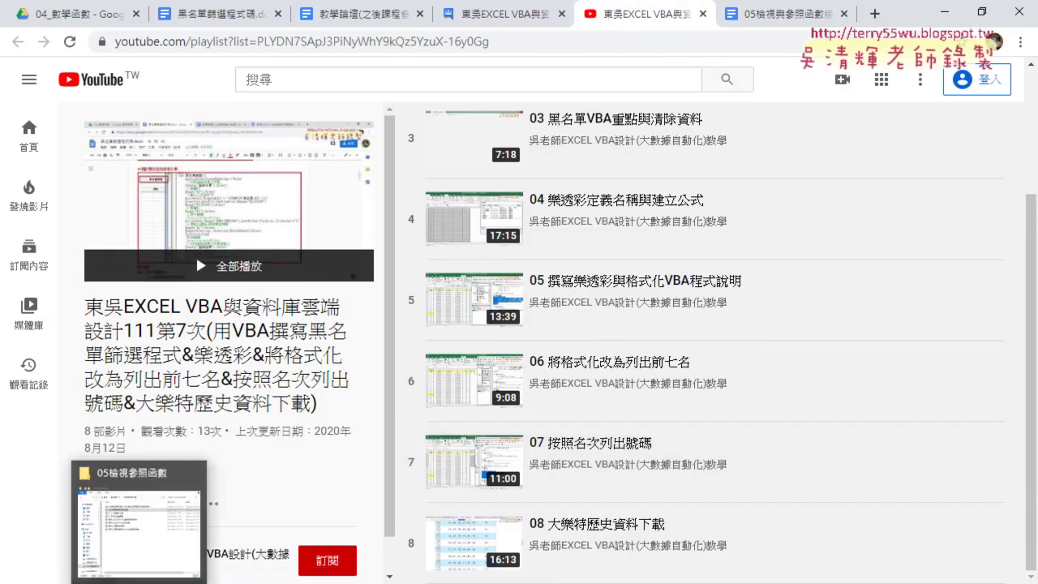
# Bring back the 05檢視參照函數 folder and open the 05檢視與參照函數練習 workbook.
pyautogui.click(139, 551)
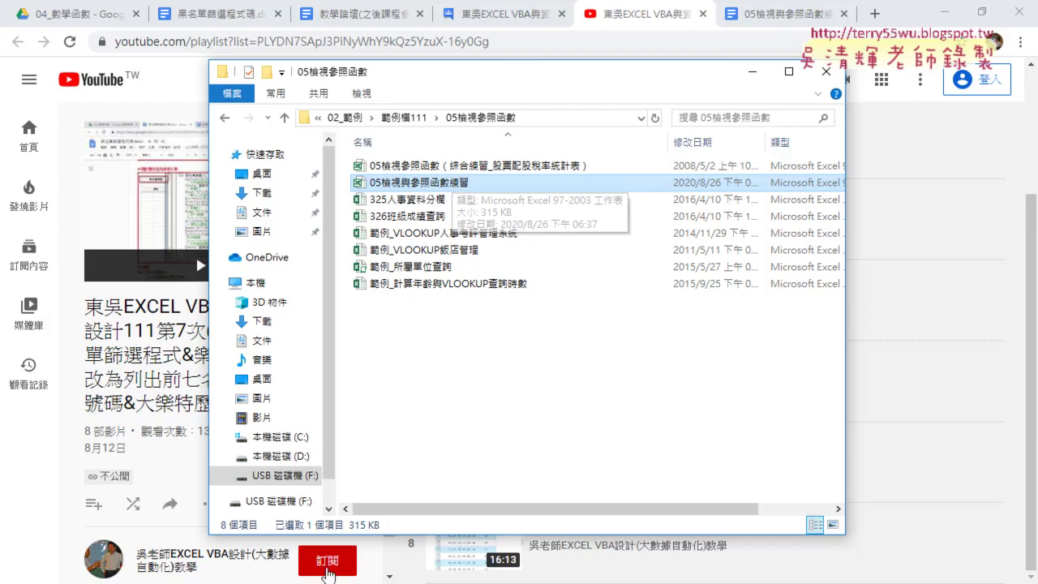
pyautogui.doubleClick(456, 184)
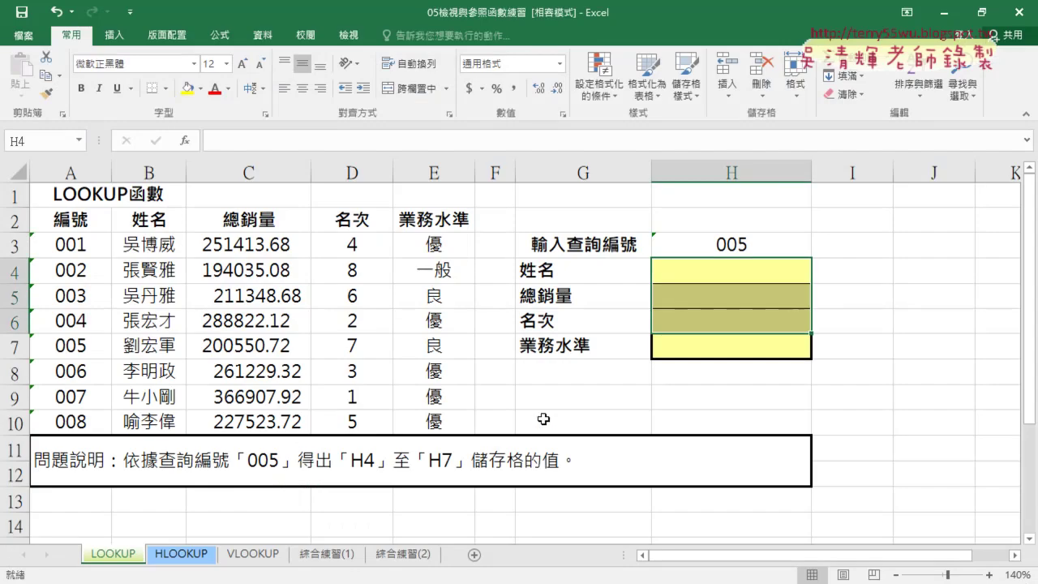
pyautogui.click(543, 418)
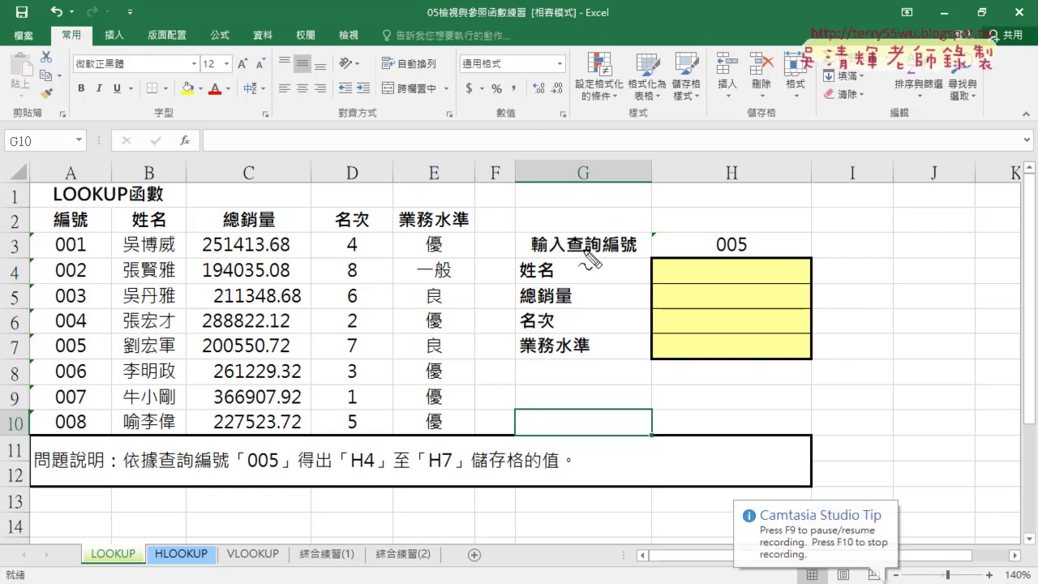
pyautogui.moveTo(489, 166); pyautogui.dragTo(493, 491)
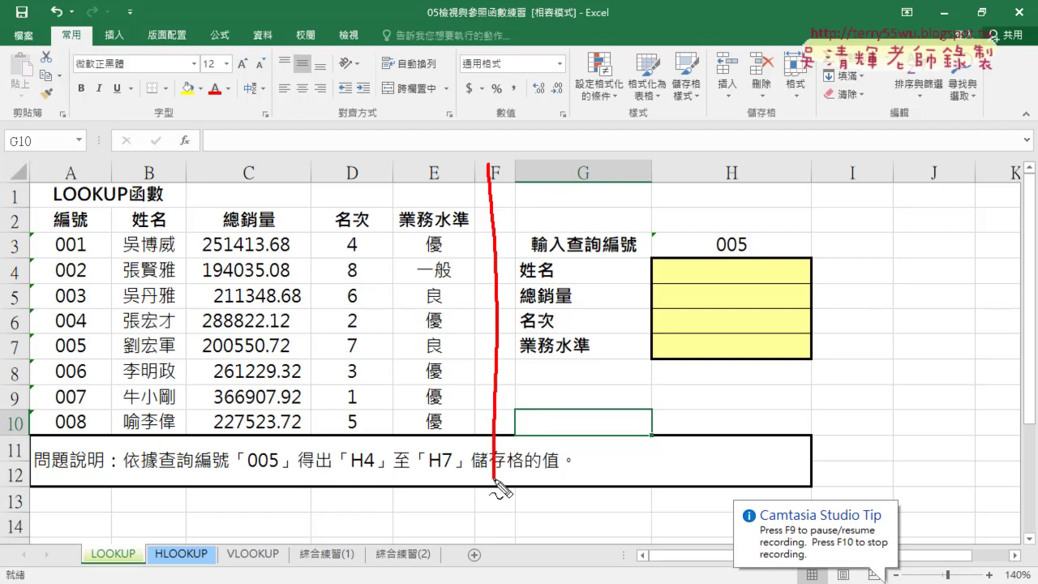
pyautogui.moveTo(473, 189); pyautogui.dragTo(344, 169)
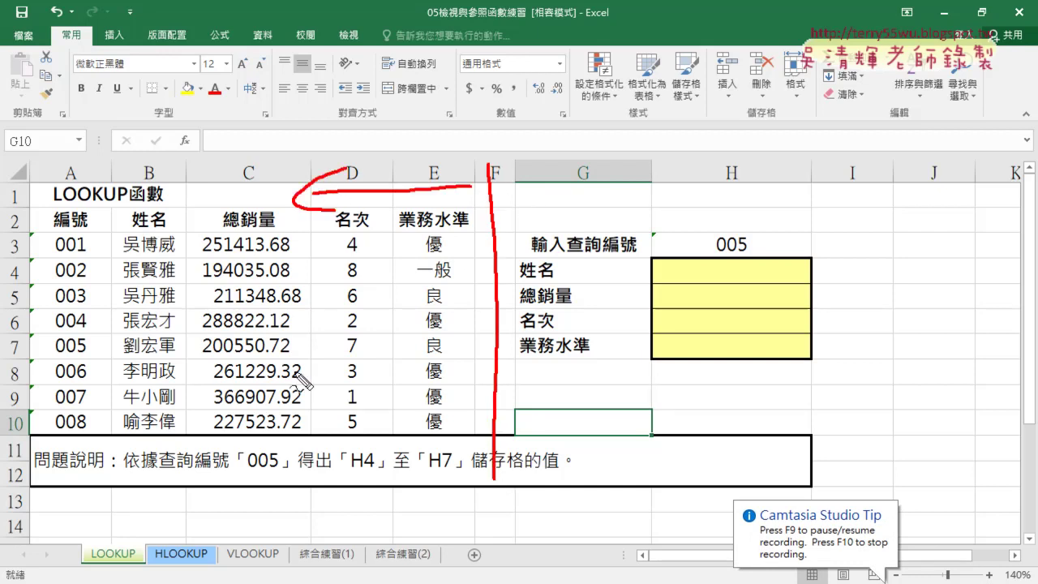
pyautogui.moveTo(30, 214); pyautogui.dragTo(30, 426)
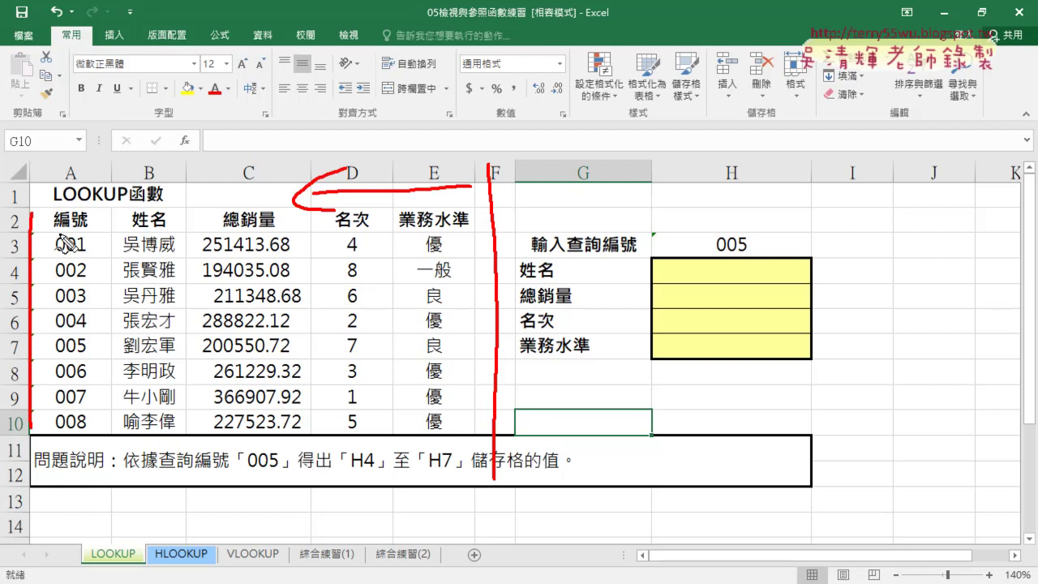
pyautogui.moveTo(35, 208)
pyautogui.mouseDown()
pyautogui.moveTo(207, 204)
pyautogui.moveTo(123, 446)
pyautogui.moveTo(33, 427)
pyautogui.mouseUp()
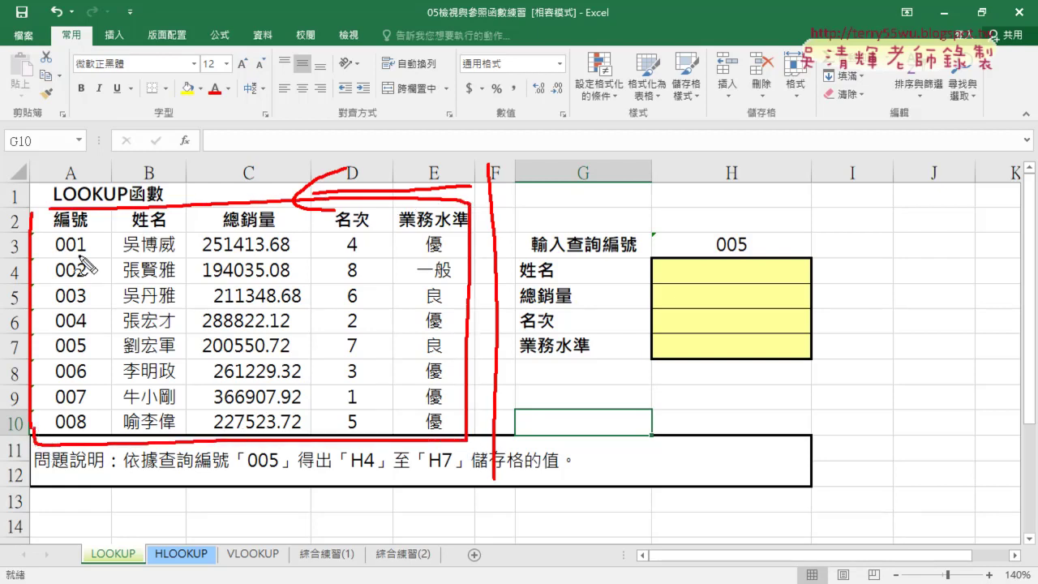
pyautogui.moveTo(59, 231); pyautogui.dragTo(459, 230)
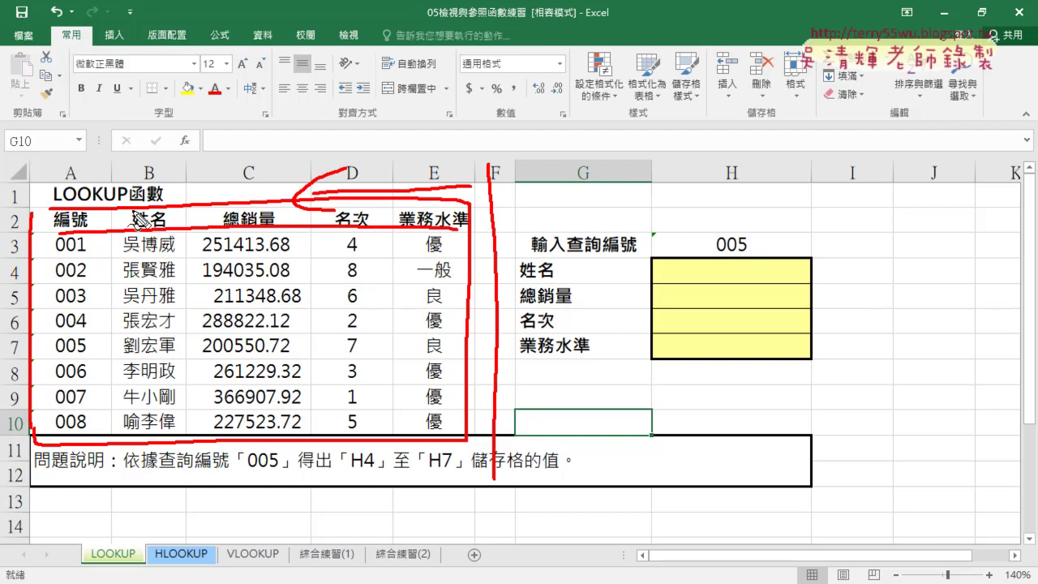
pyautogui.moveTo(121, 209); pyautogui.dragTo(115, 438)
pyautogui.moveTo(188, 198); pyautogui.dragTo(185, 438)
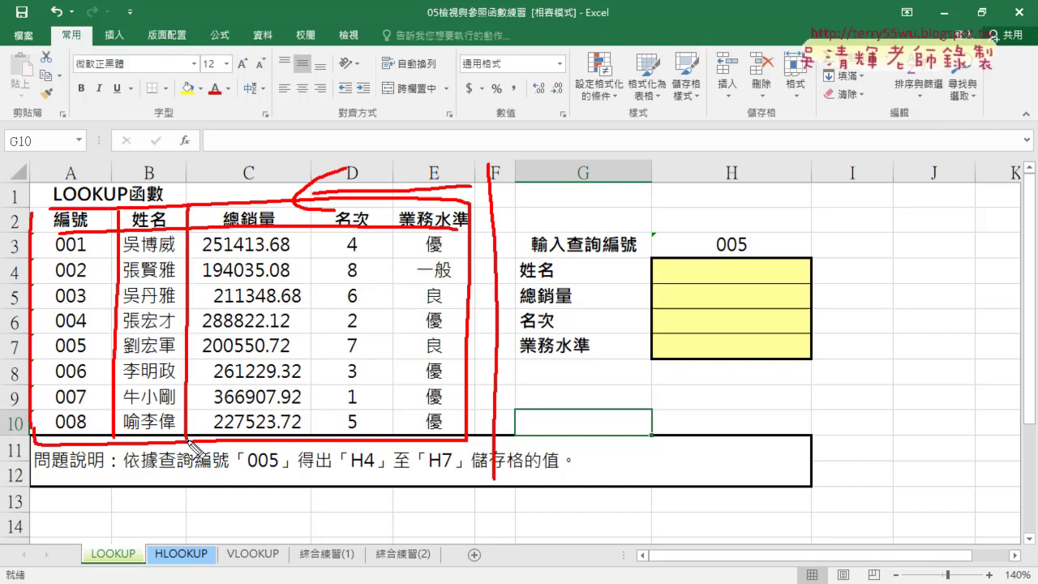
pyautogui.moveTo(309, 204); pyautogui.dragTo(308, 426)
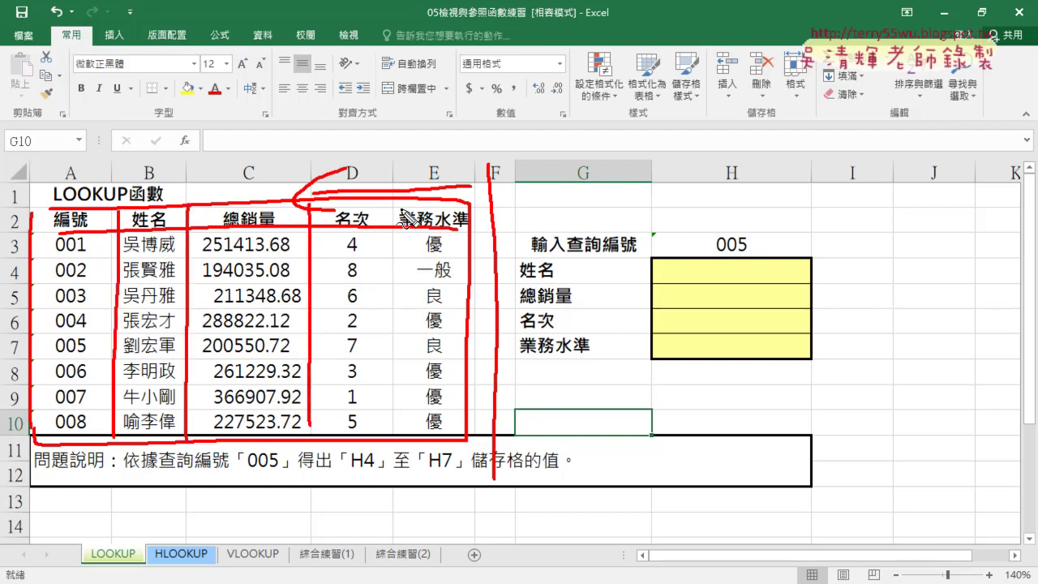
pyautogui.moveTo(396, 197); pyautogui.dragTo(395, 415)
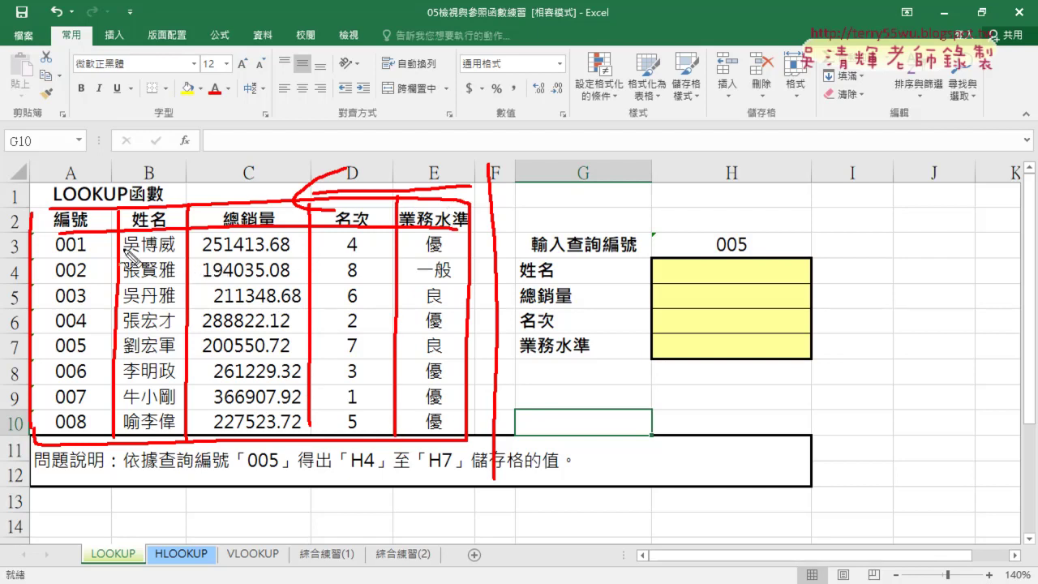
pyautogui.moveTo(84, 235); pyautogui.dragTo(97, 229)
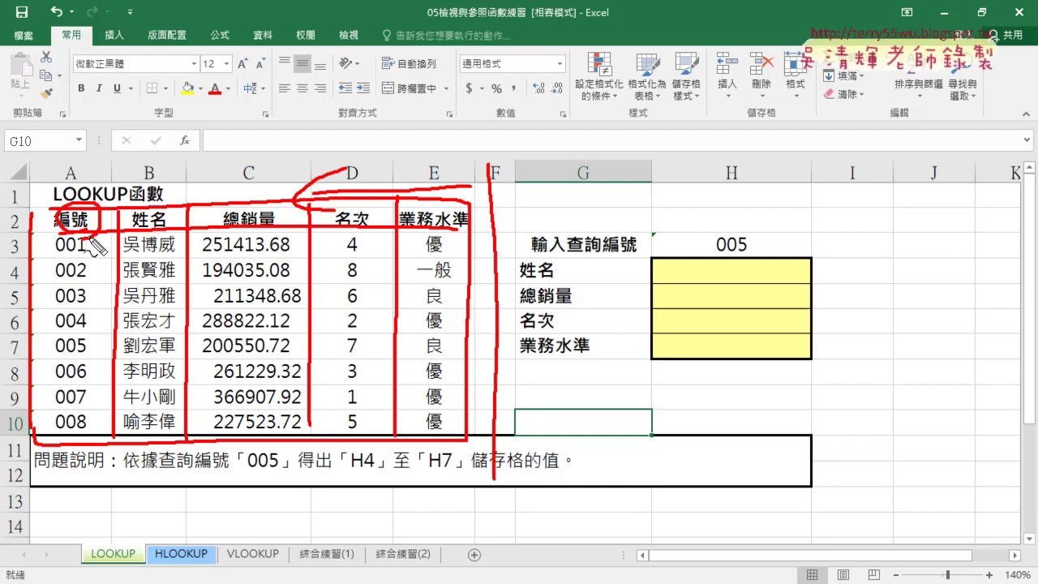
pyautogui.moveTo(501, 196)
pyautogui.mouseDown()
pyautogui.moveTo(616, 196)
pyautogui.moveTo(602, 212)
pyautogui.mouseUp()
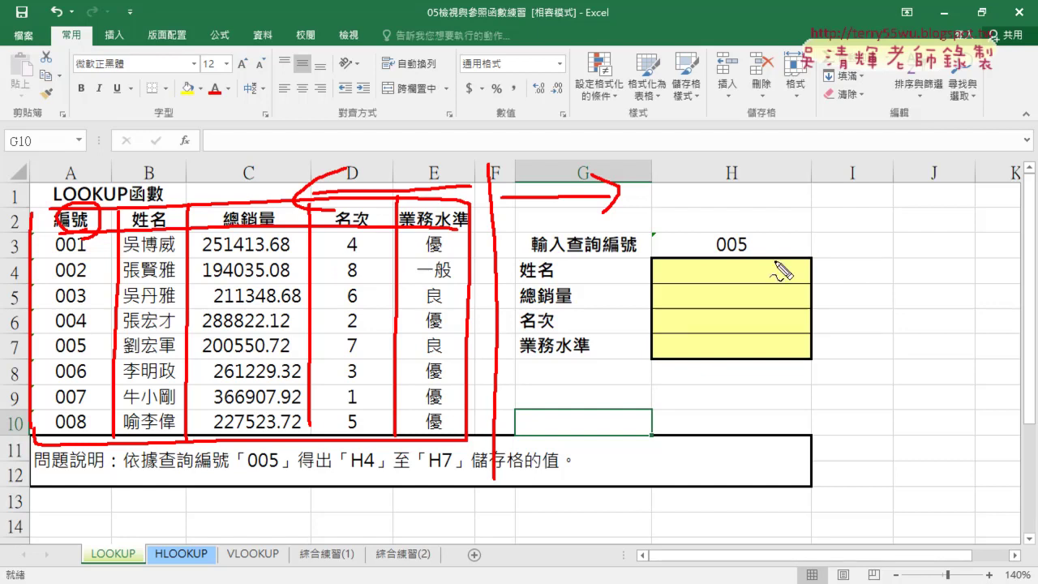
pyautogui.moveTo(724, 258); pyautogui.dragTo(747, 256)
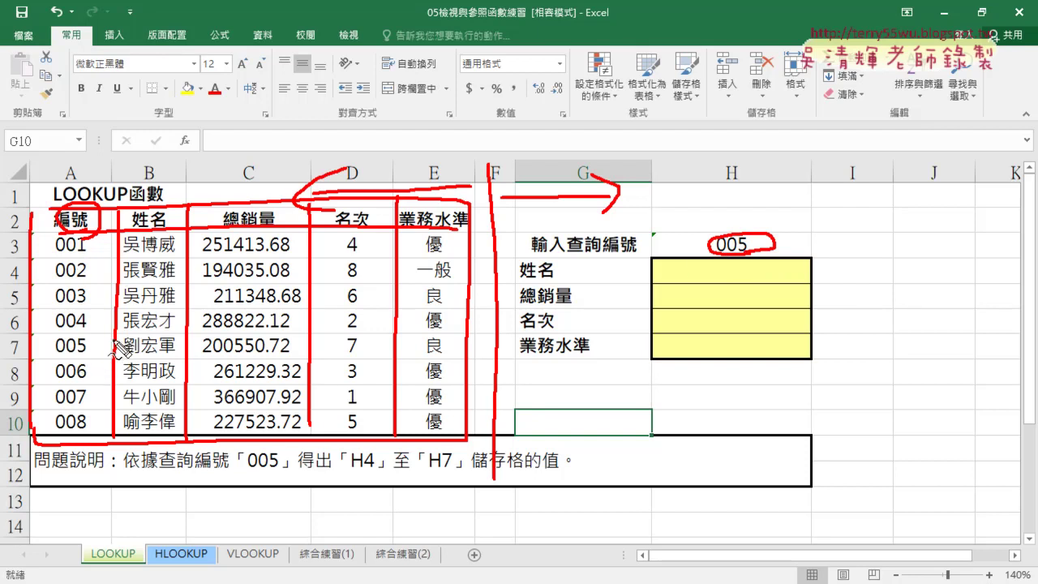
pyautogui.moveTo(120, 355)
pyautogui.mouseDown()
pyautogui.moveTo(332, 335)
pyautogui.moveTo(444, 357)
pyautogui.mouseUp()
pyautogui.moveTo(120, 357); pyautogui.dragTo(308, 362)
pyautogui.moveTo(396, 357); pyautogui.dragTo(447, 355)
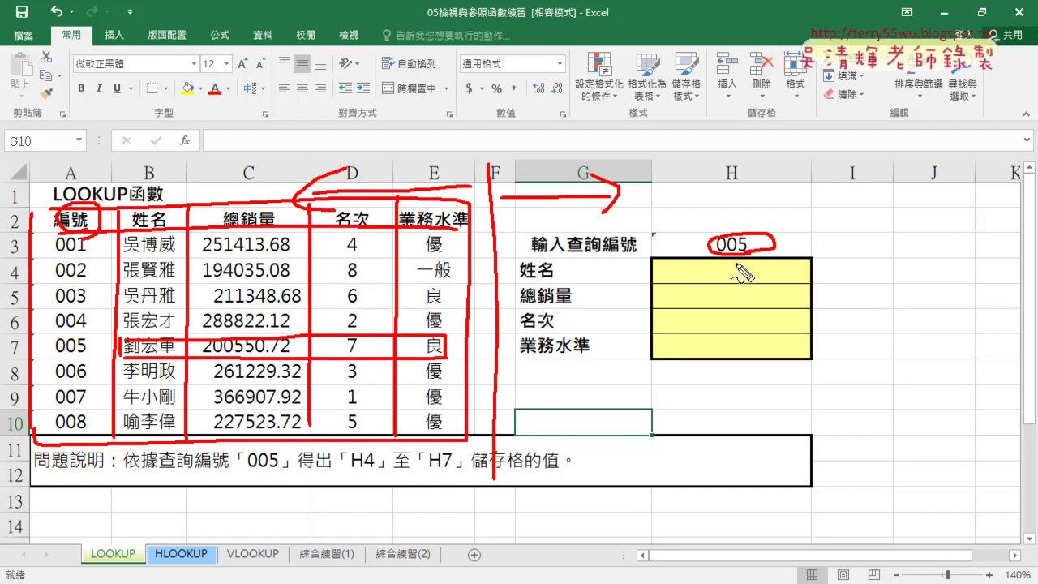
pyautogui.moveTo(736, 261)
pyautogui.mouseDown()
pyautogui.moveTo(732, 345)
pyautogui.moveTo(758, 320)
pyautogui.mouseUp()
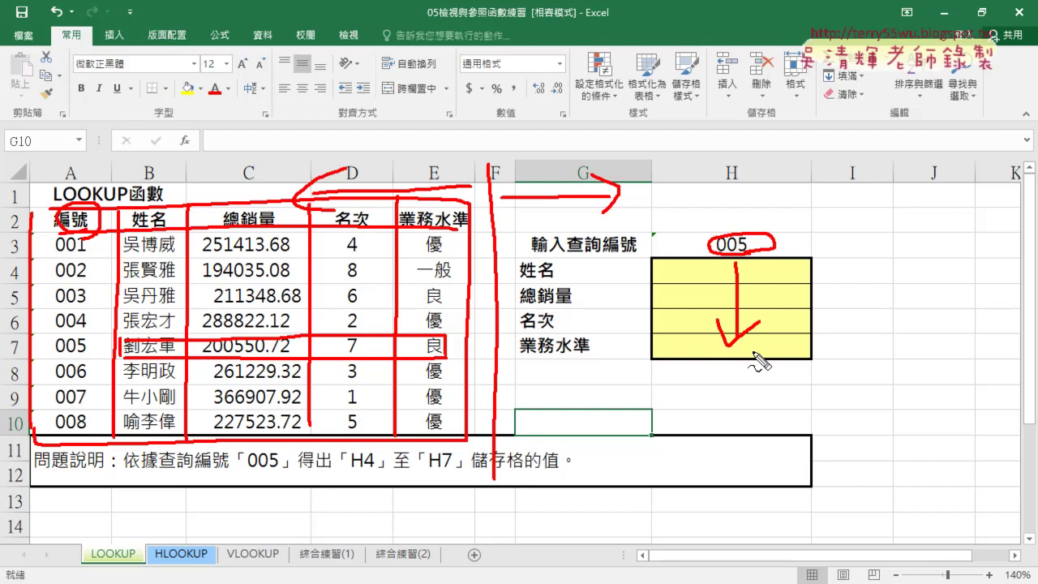
pyautogui.press('Escape')
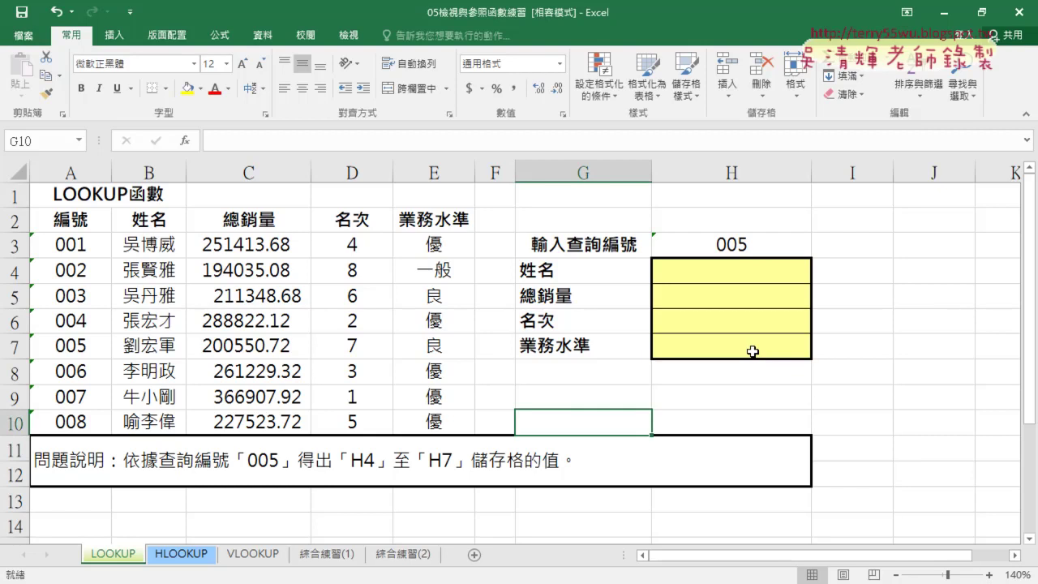
# Select H4 and open Insert Function filtered to the 檢視與參照 category.
pyautogui.click(736, 274)
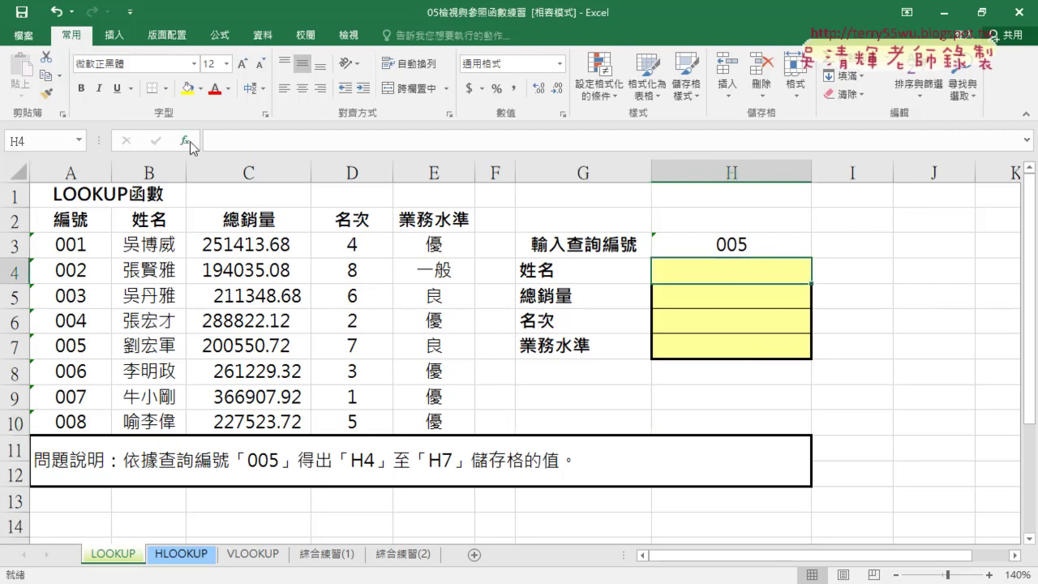
pyautogui.click(184, 140)
pyautogui.click(491, 203)
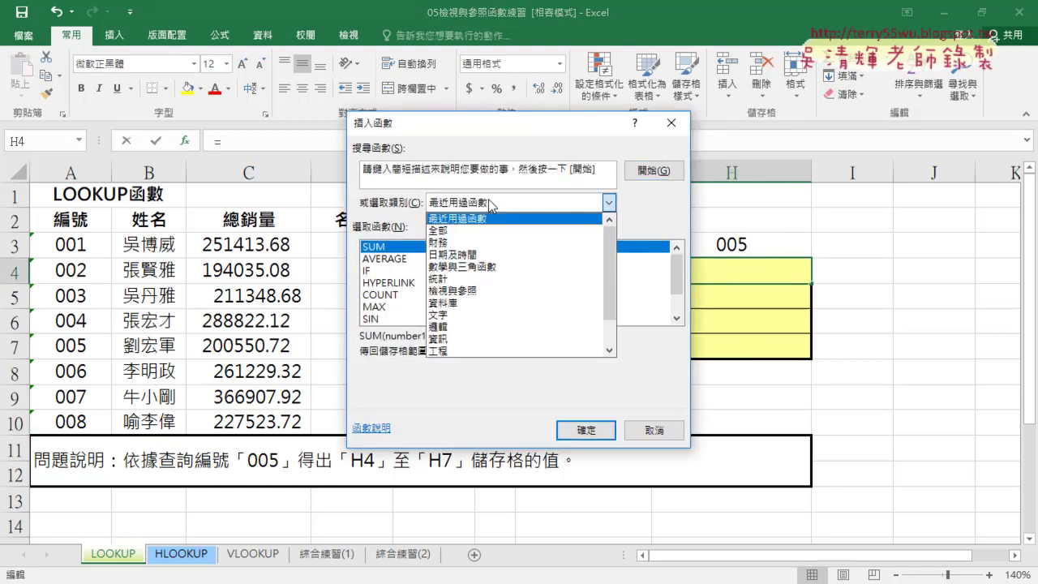
pyautogui.click(439, 292)
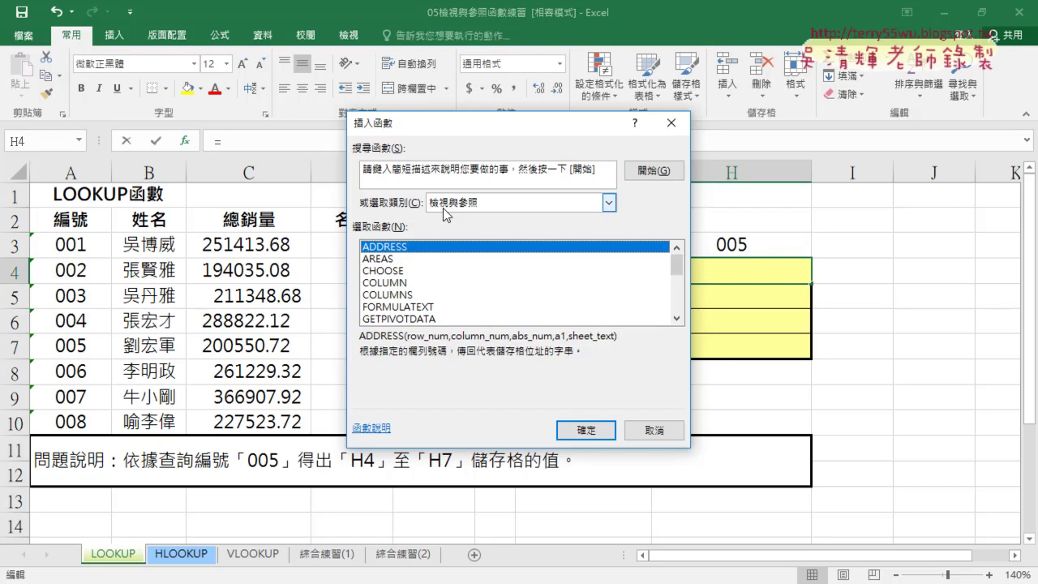
# Preview the LOOKUP, INDEX, INDIRECT and OFFSET function descriptions.
pyautogui.click(677, 319)
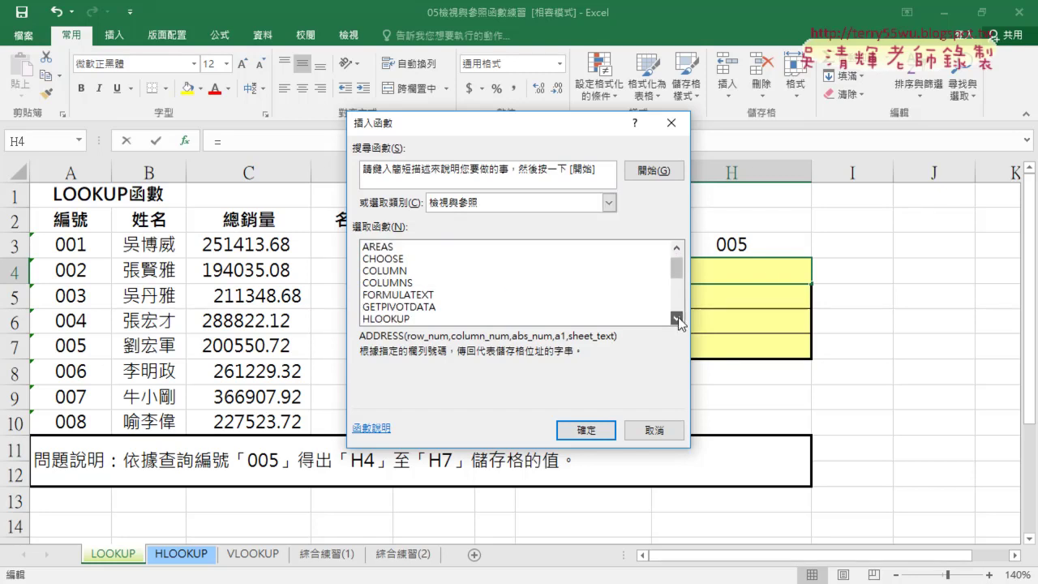
pyautogui.doubleClick(677, 318)
pyautogui.doubleClick(677, 319)
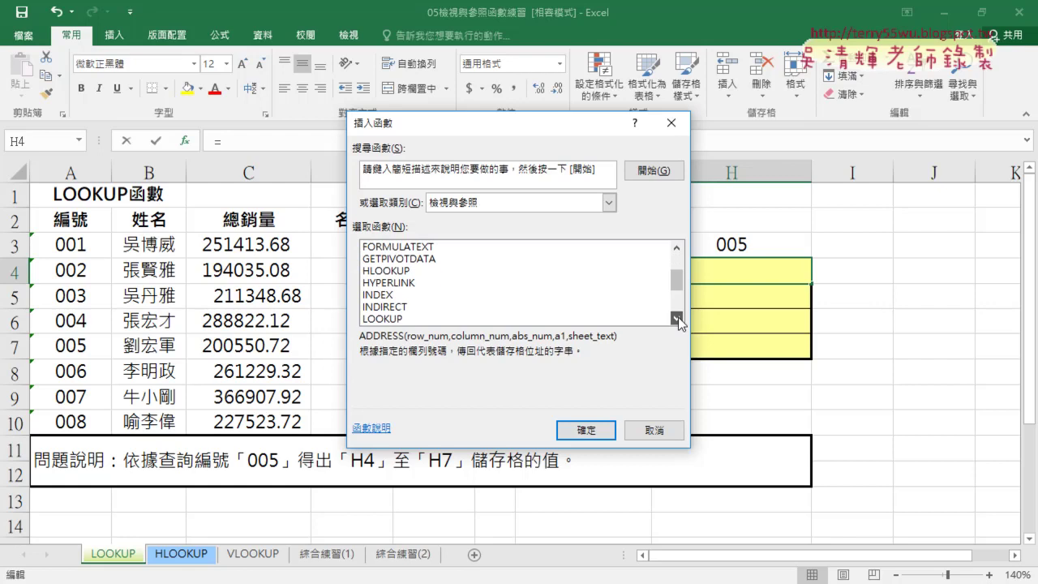
pyautogui.click(411, 320)
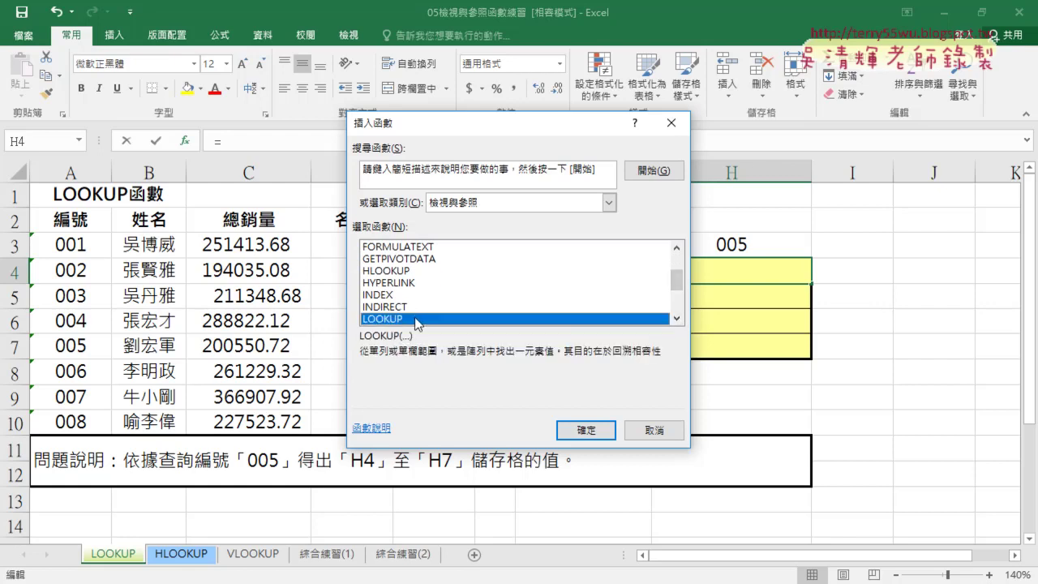
pyautogui.click(418, 295)
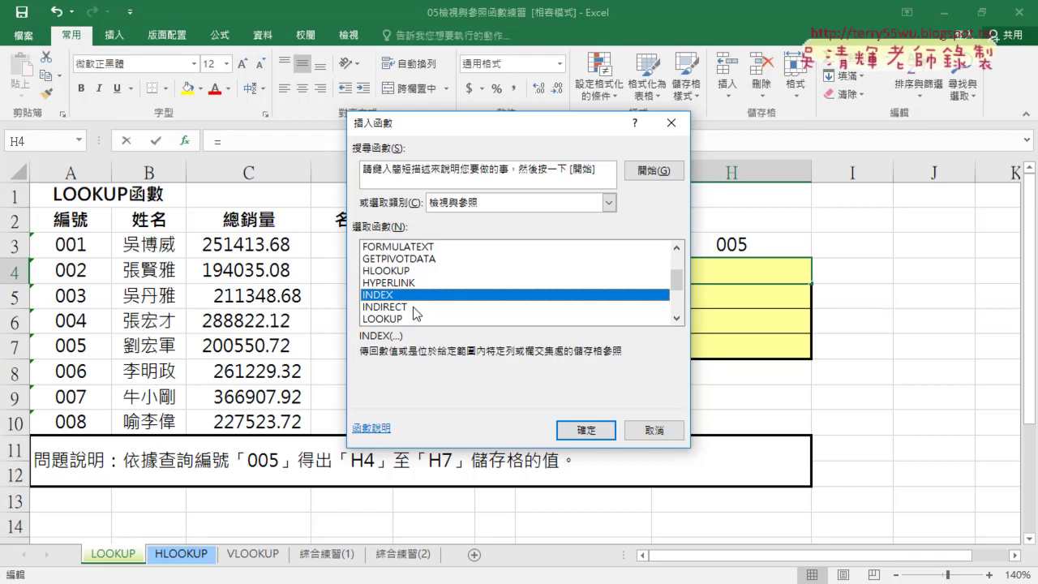
pyautogui.click(414, 307)
pyautogui.scroll(-2, 413, 305)
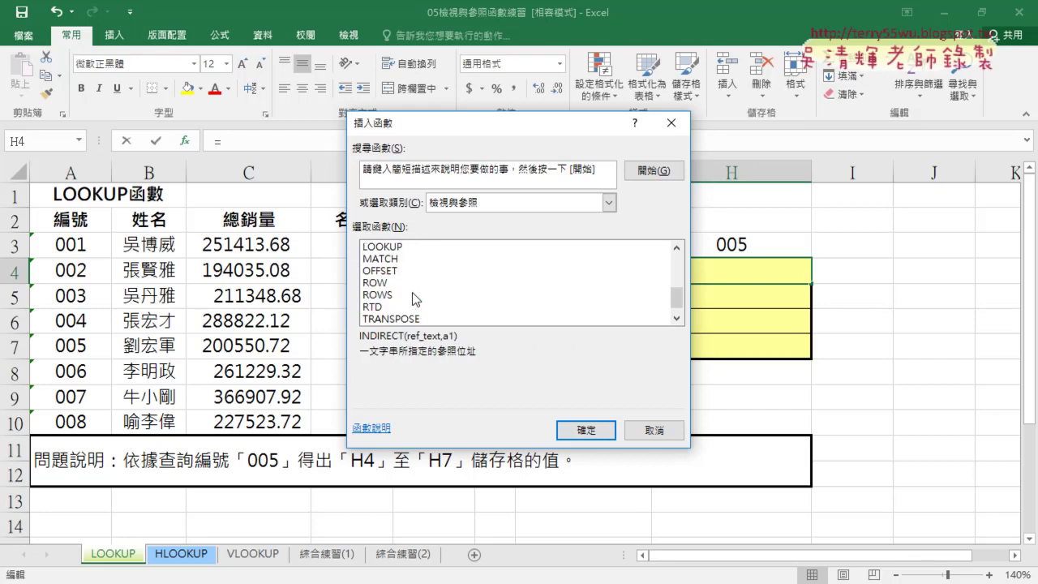
pyautogui.click(393, 271)
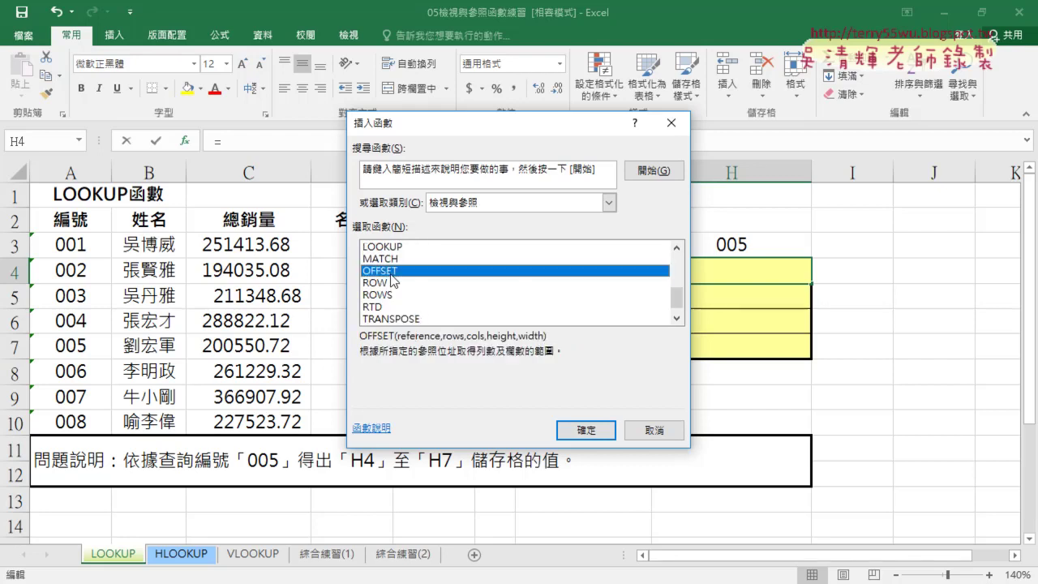
pyautogui.scroll(-1, 392, 279)
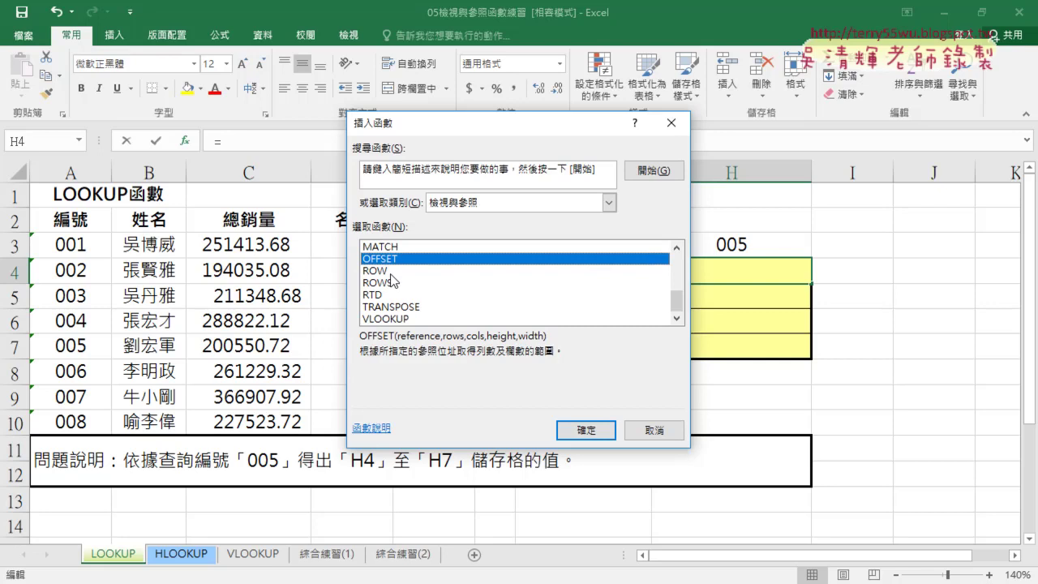
# Choose VLOOKUP and confirm it to open its argument entry for H4.
pyautogui.click(406, 319)
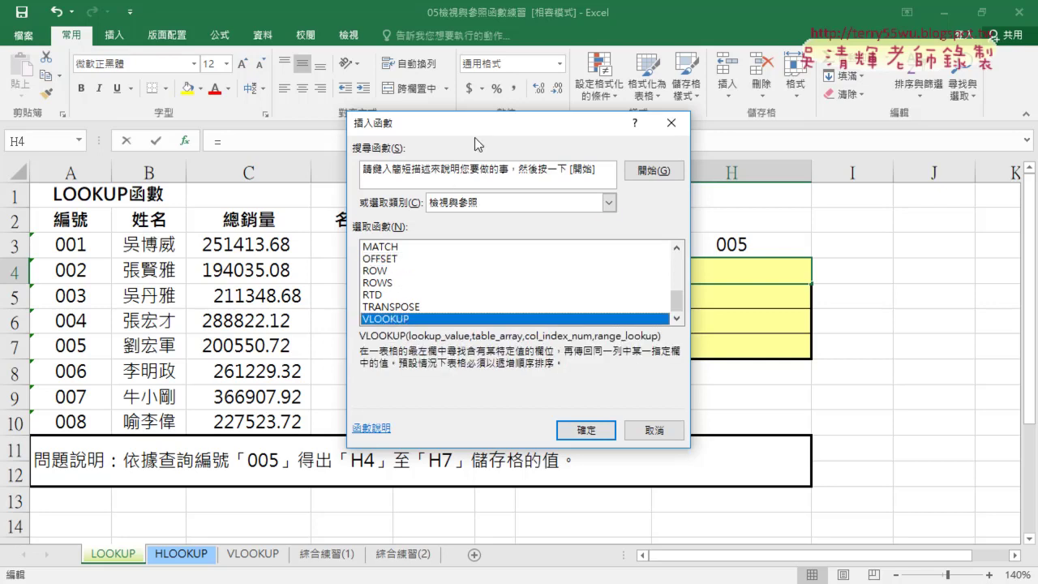
pyautogui.moveTo(475, 138); pyautogui.dragTo(407, 129)
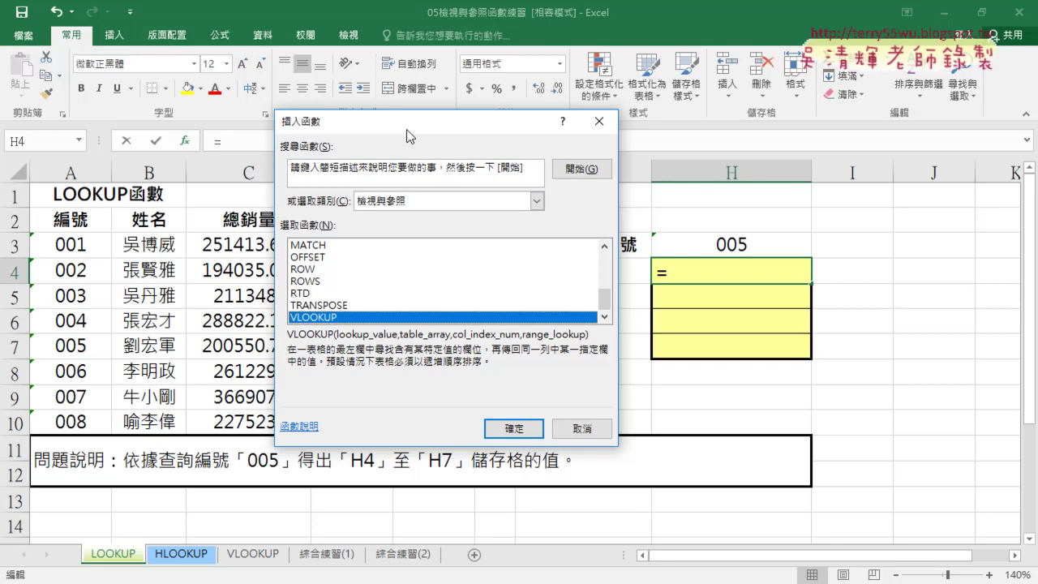
pyautogui.click(513, 428)
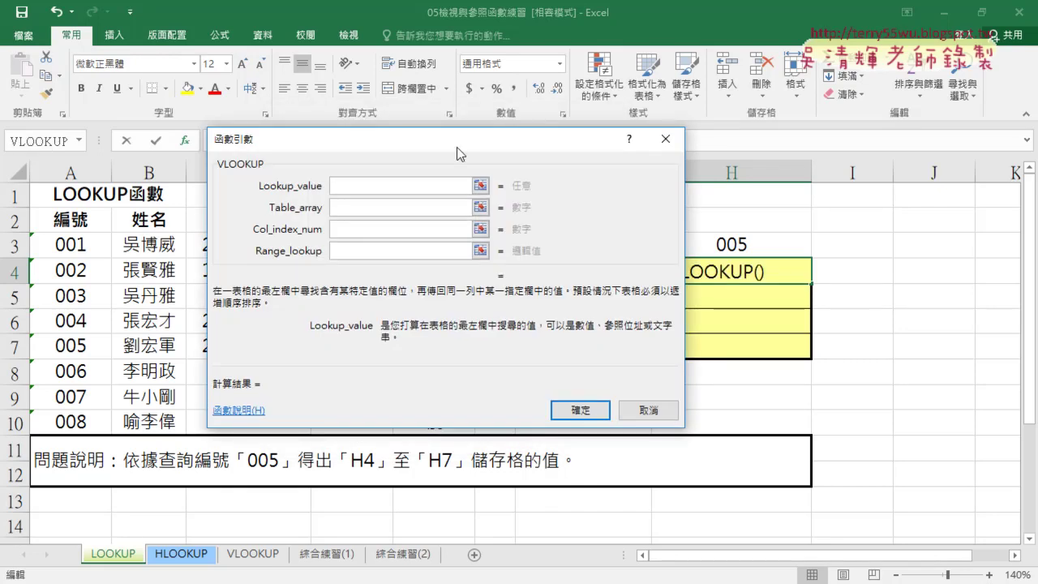
pyautogui.moveTo(457, 146); pyautogui.dragTo(498, 142)
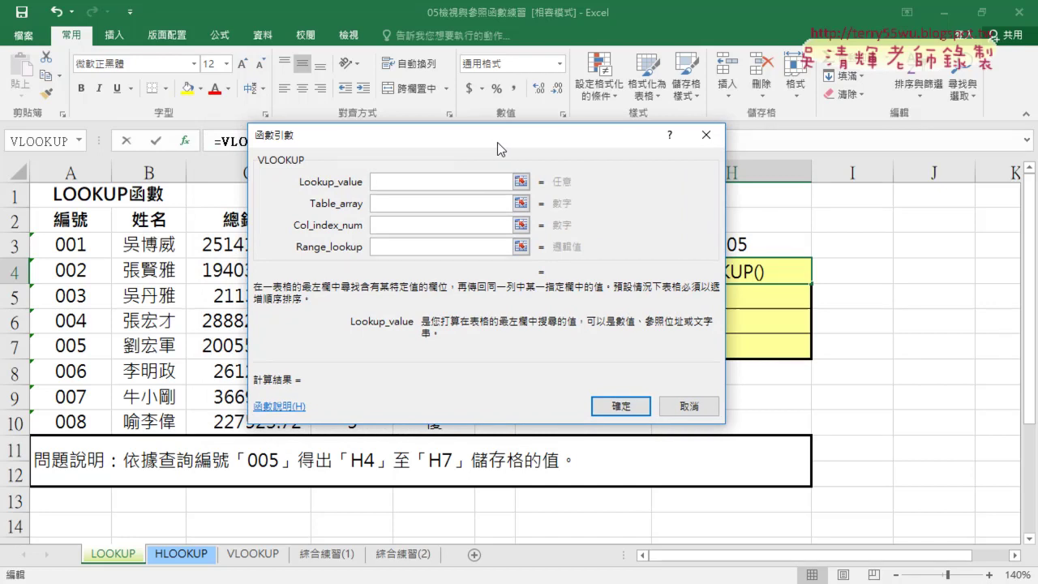
pyautogui.moveTo(497, 142); pyautogui.dragTo(407, 148)
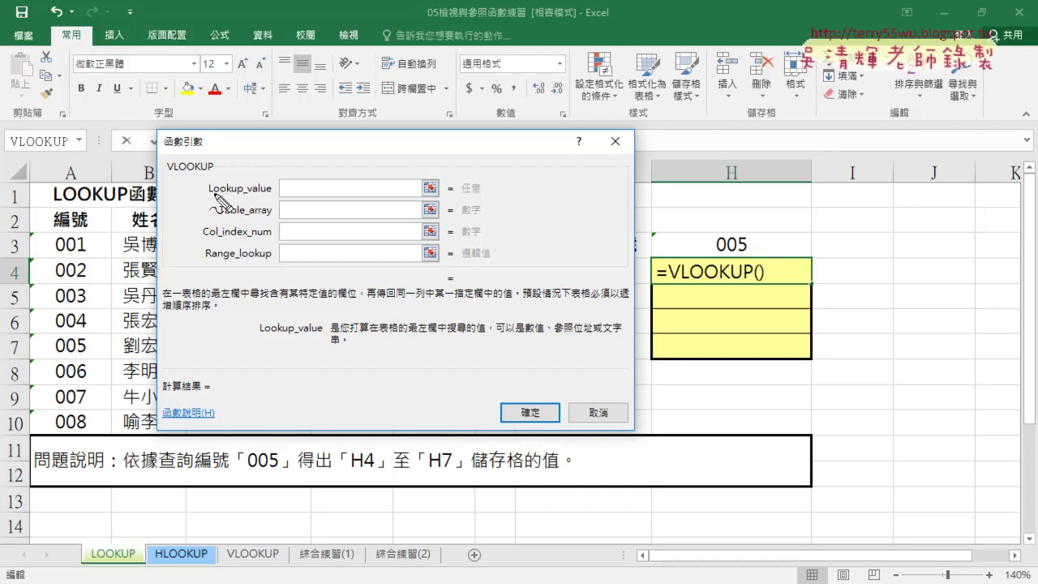
pyautogui.moveTo(212, 193); pyautogui.dragTo(236, 193)
pyautogui.moveTo(251, 194); pyautogui.dragTo(265, 193)
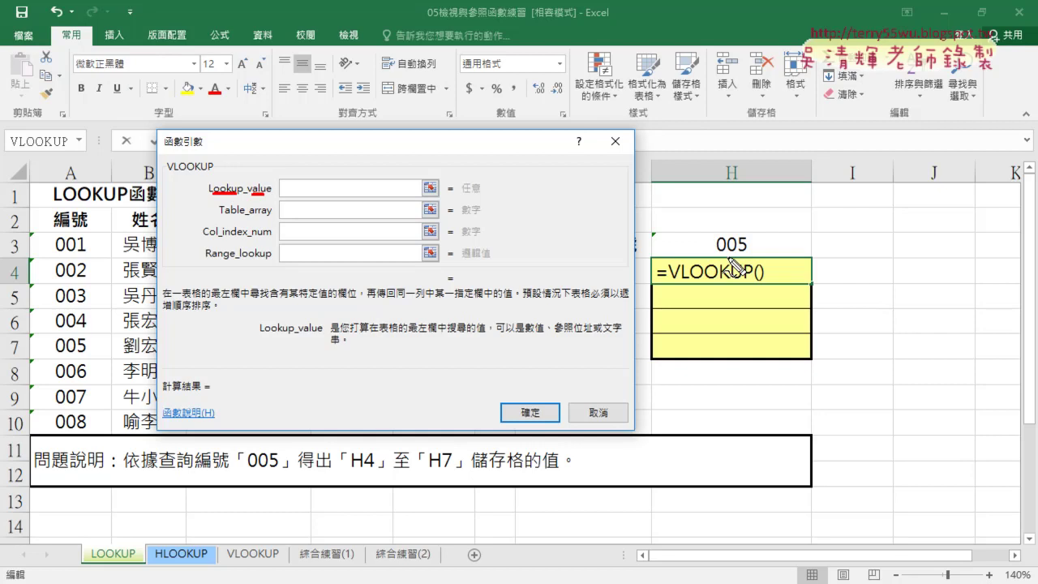
pyautogui.moveTo(724, 256); pyautogui.dragTo(773, 256)
# Set Lookup_value to cell H3 (005) and move on to the Table_array argument.
pyautogui.press('Escape')
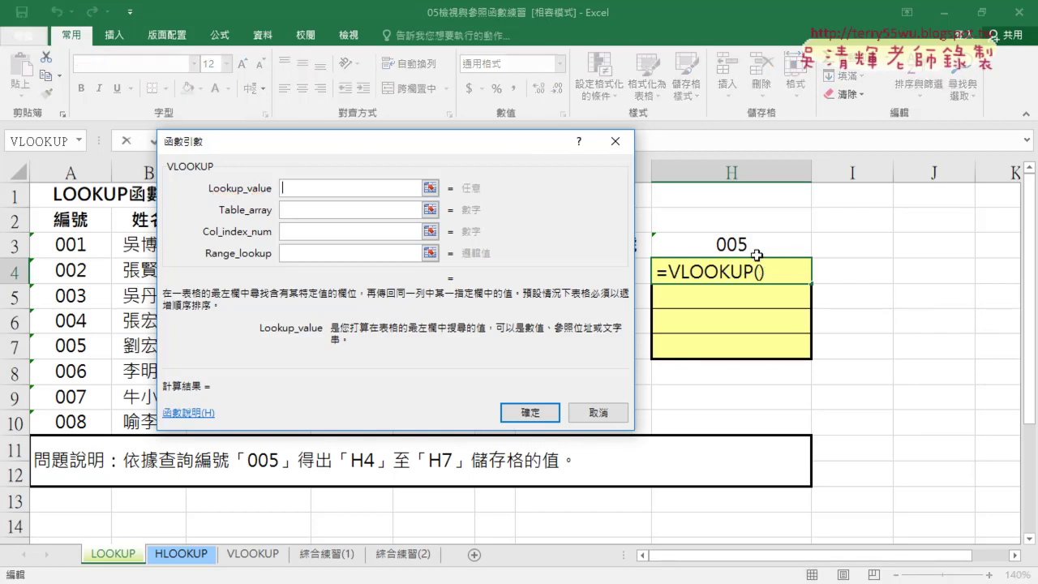
pyautogui.click(730, 247)
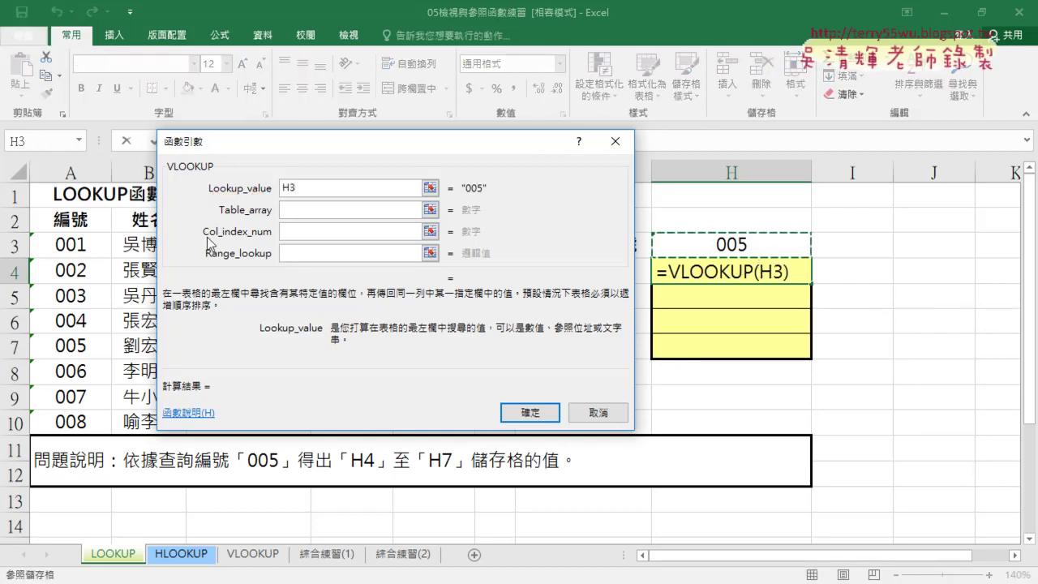
pyautogui.click(303, 209)
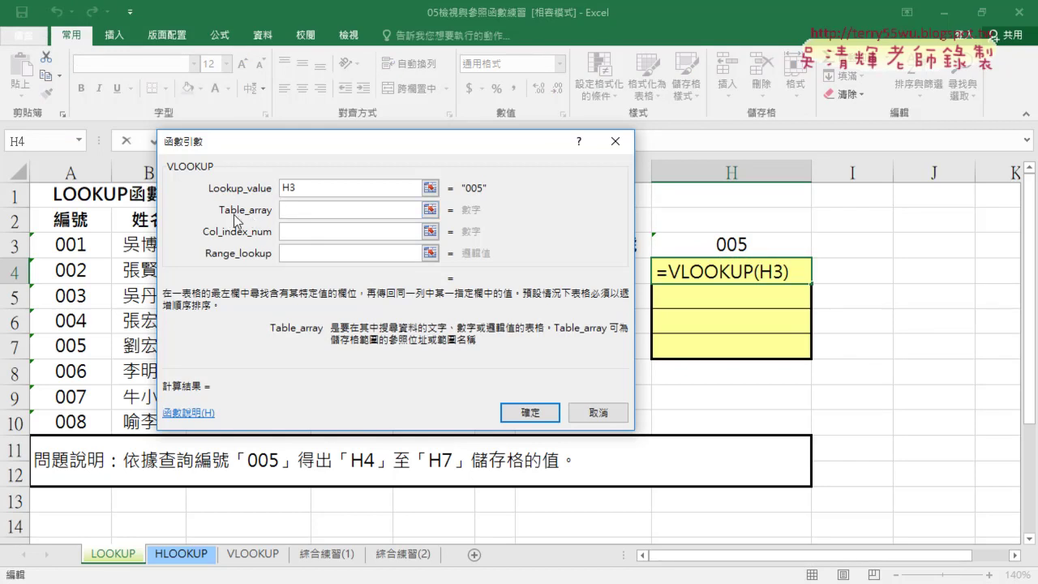
pyautogui.moveTo(290, 148); pyautogui.dragTo(628, 180)
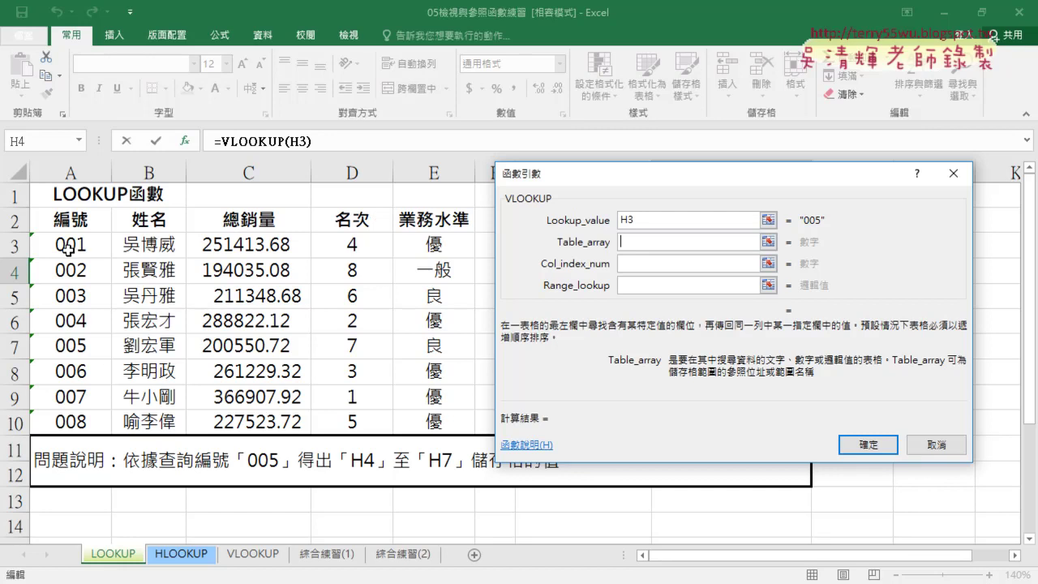
# Fill Table_array with A3:E10 and move on to Col_index_num.
pyautogui.moveTo(66, 246); pyautogui.dragTo(322, 282)
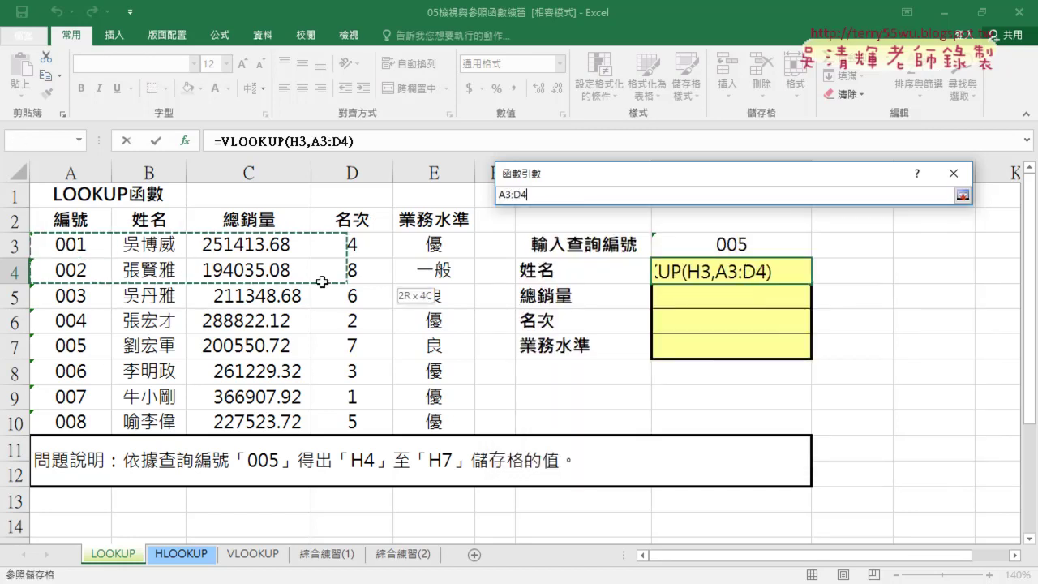
pyautogui.moveTo(322, 281); pyautogui.dragTo(452, 426)
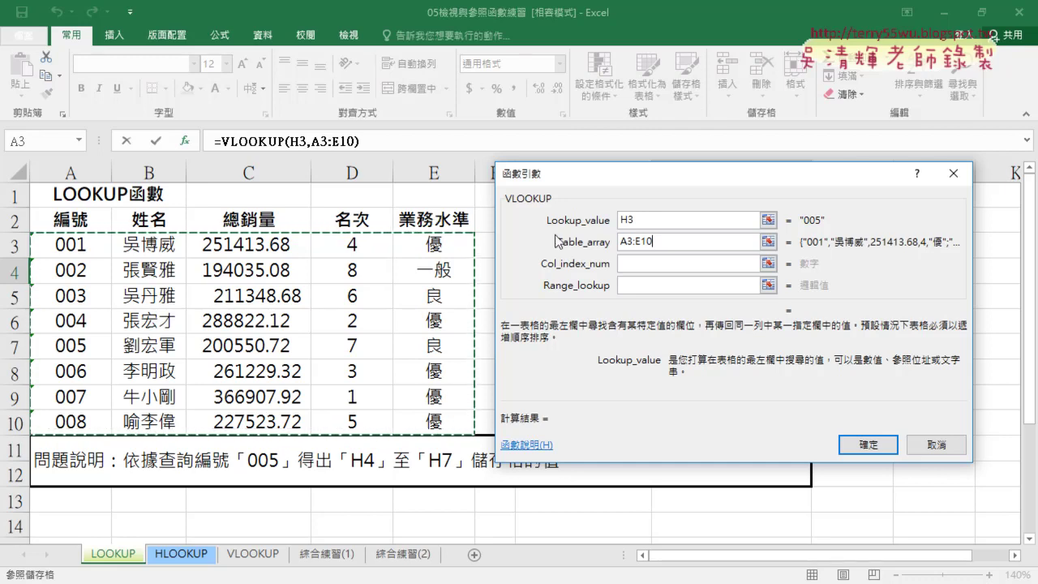
pyautogui.doubleClick(657, 244)
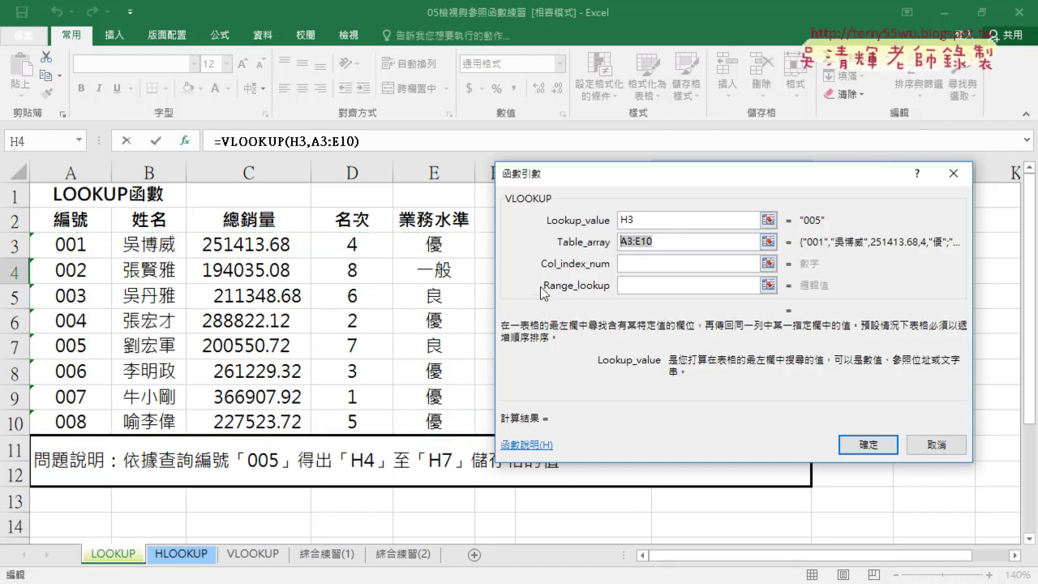
pyautogui.click(641, 264)
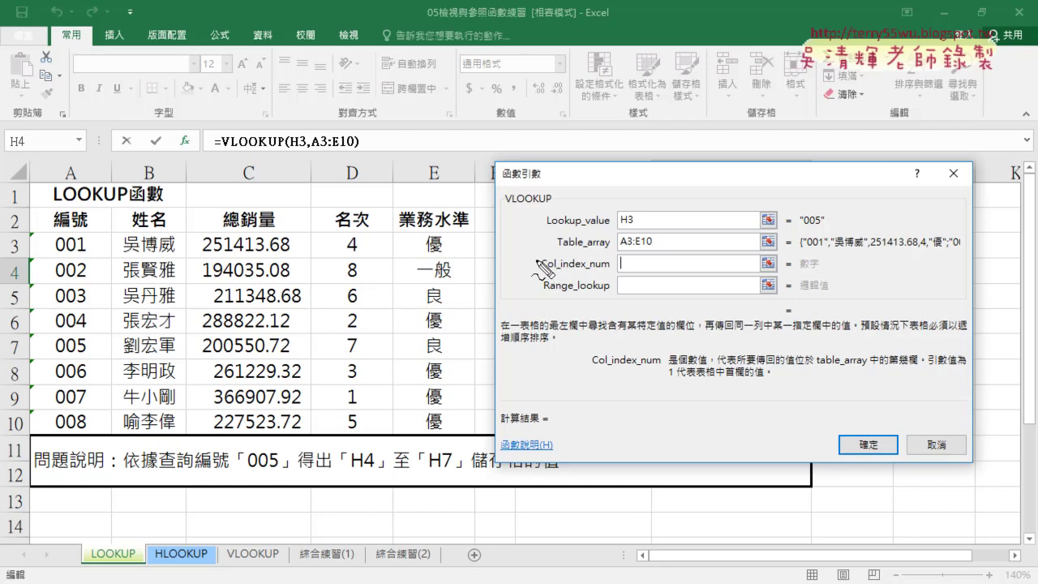
# Annotate H3, the ID column, table A3:E10, the VLOOKUP name and the 005 value in red.
pyautogui.moveTo(621, 229); pyautogui.dragTo(651, 229)
pyautogui.moveTo(31, 235); pyautogui.dragTo(26, 445)
pyautogui.moveTo(282, 237); pyautogui.dragTo(469, 443)
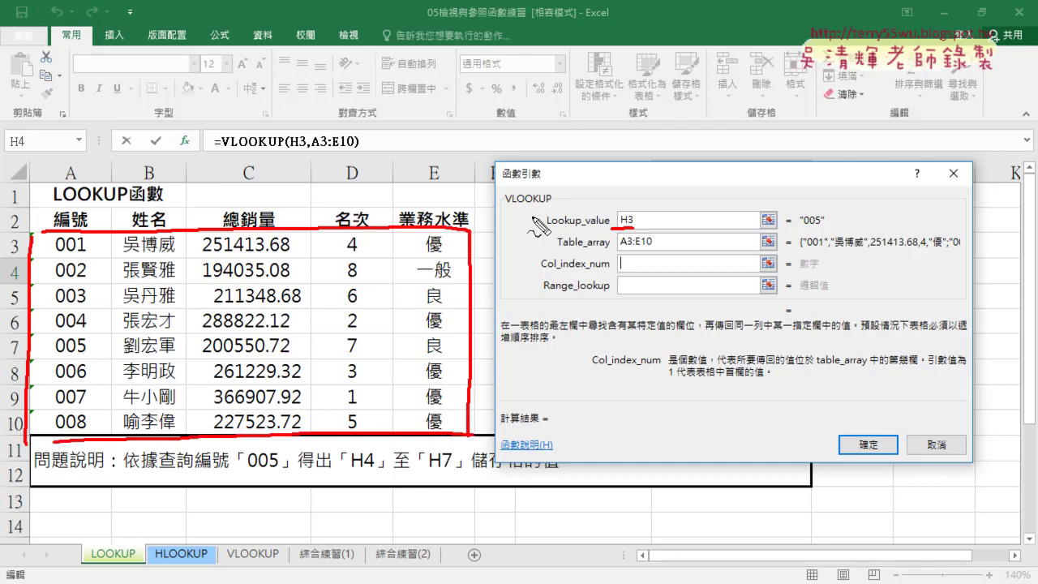
pyautogui.moveTo(559, 209); pyautogui.dragTo(576, 191)
pyautogui.moveTo(72, 170); pyautogui.dragTo(71, 117)
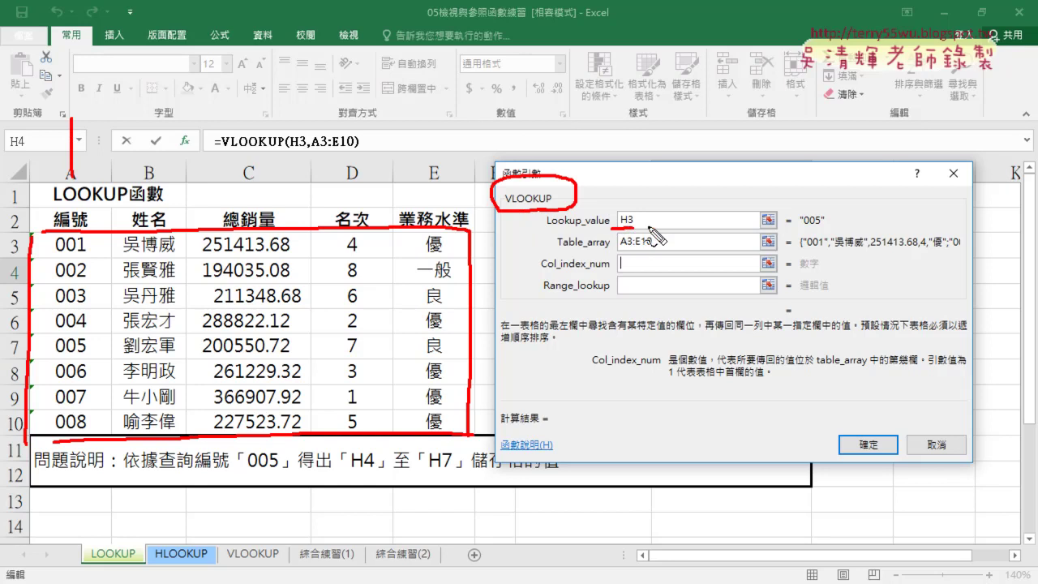
pyautogui.moveTo(800, 230); pyautogui.dragTo(824, 230)
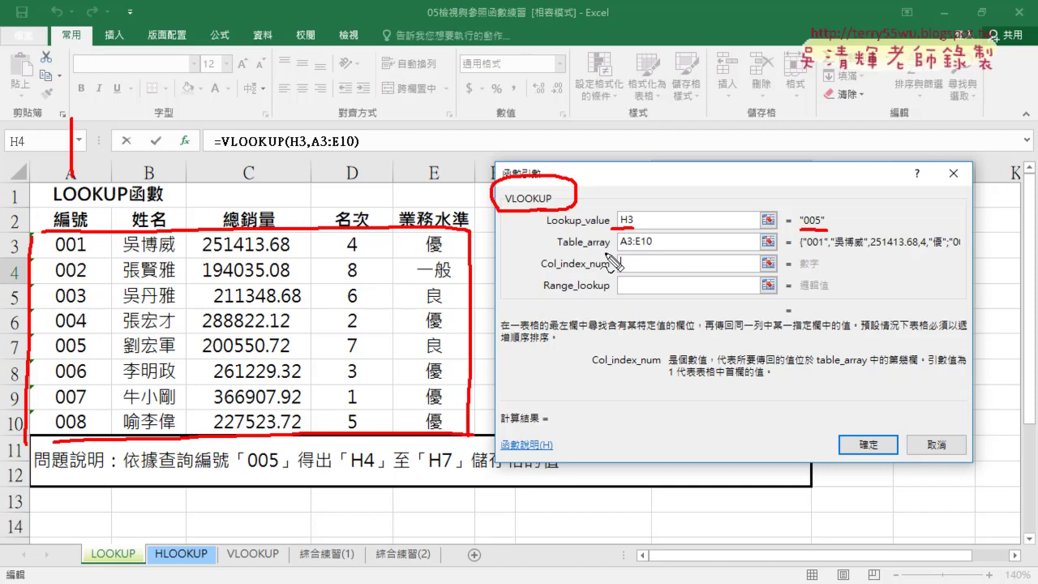
pyautogui.moveTo(560, 253); pyautogui.dragTo(590, 252)
pyautogui.moveTo(542, 272); pyautogui.dragTo(561, 271)
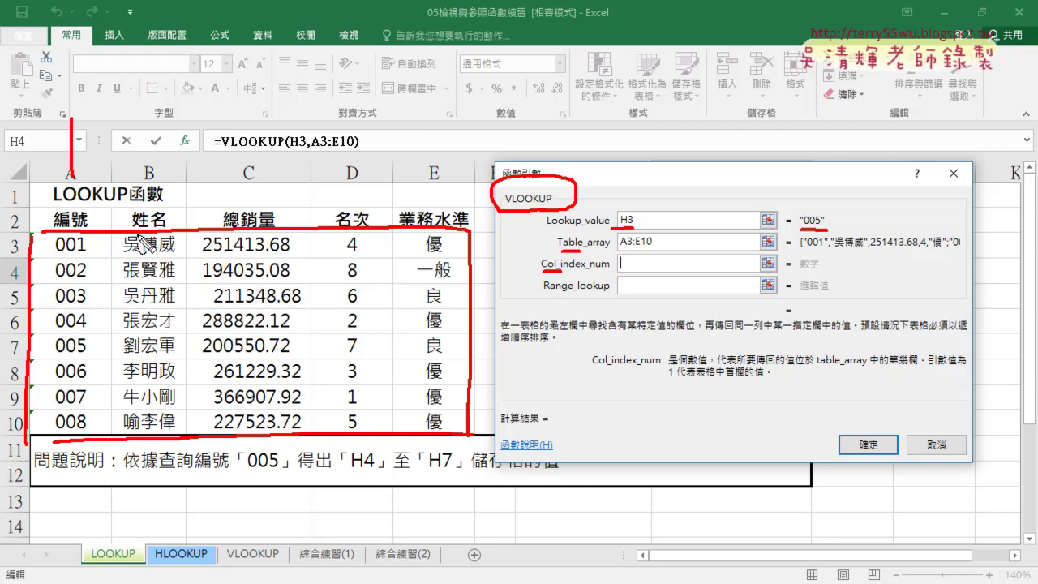
pyautogui.moveTo(144, 130); pyautogui.dragTo(172, 156)
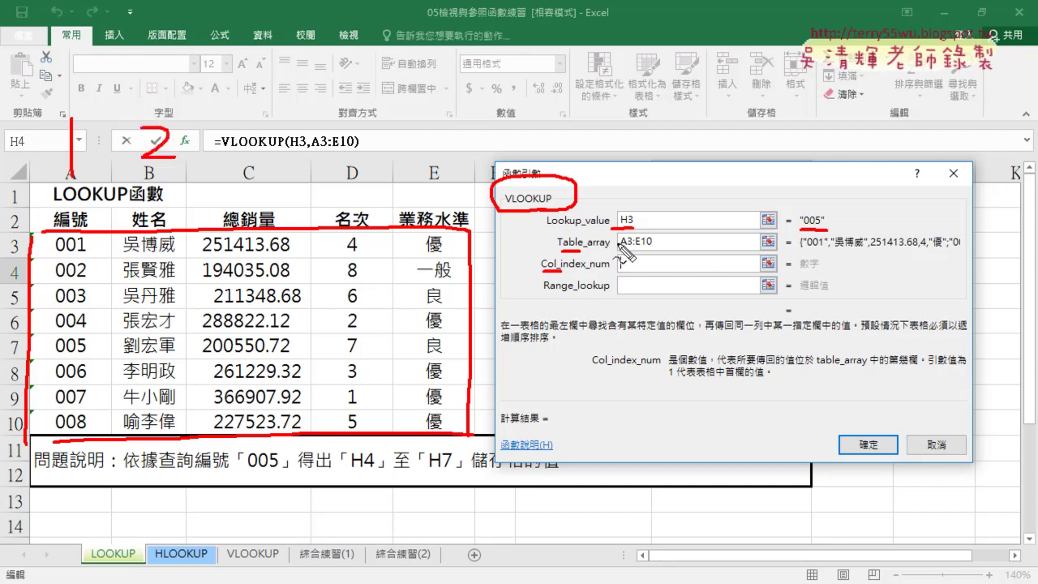
pyautogui.moveTo(161, 235); pyautogui.dragTo(159, 231)
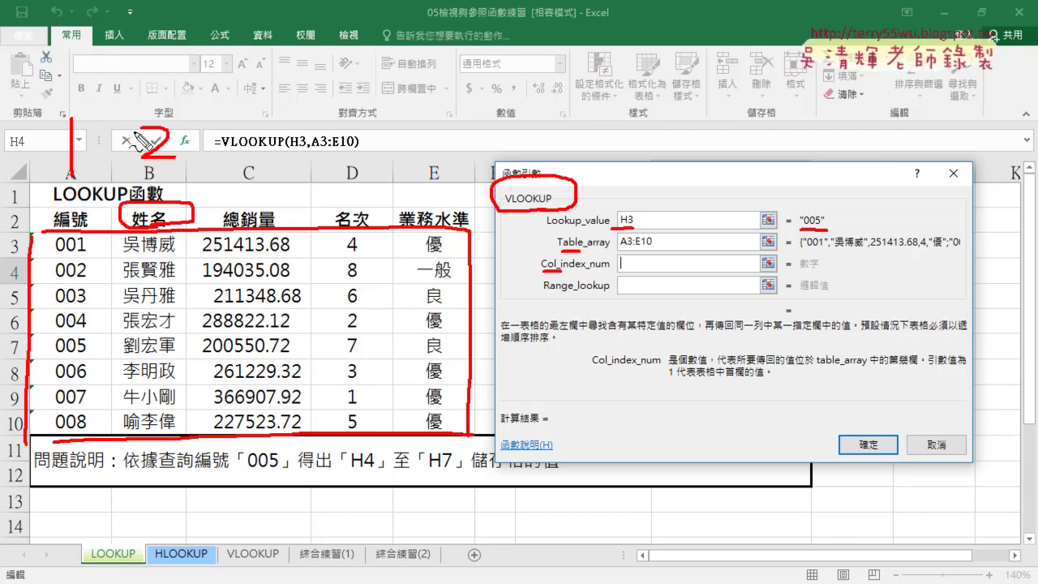
pyautogui.moveTo(626, 260); pyautogui.dragTo(651, 268)
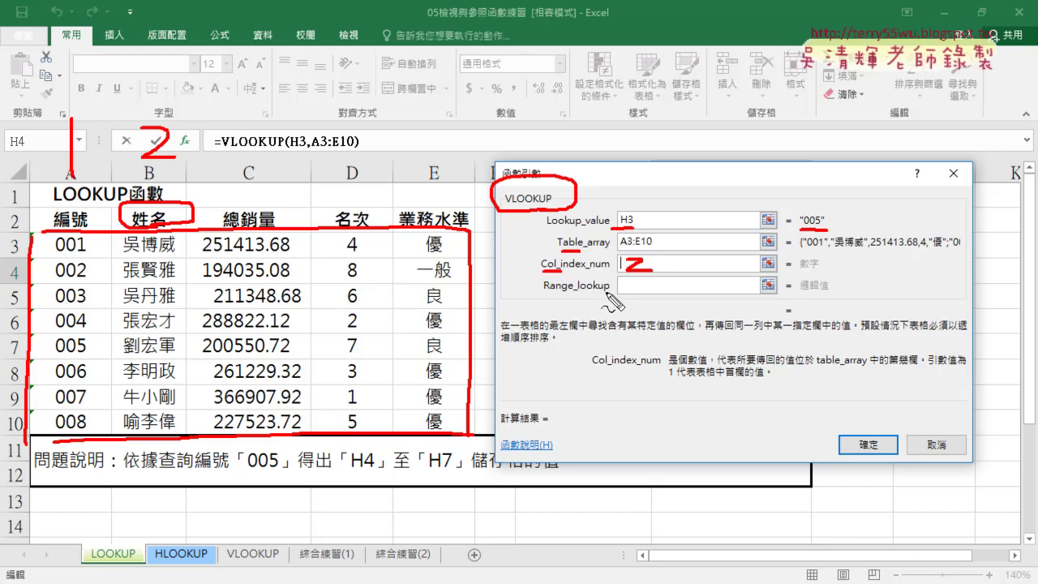
pyautogui.moveTo(628, 278)
pyautogui.mouseDown()
pyautogui.moveTo(630, 293)
pyautogui.moveTo(647, 277)
pyautogui.moveTo(650, 307)
pyautogui.mouseUp()
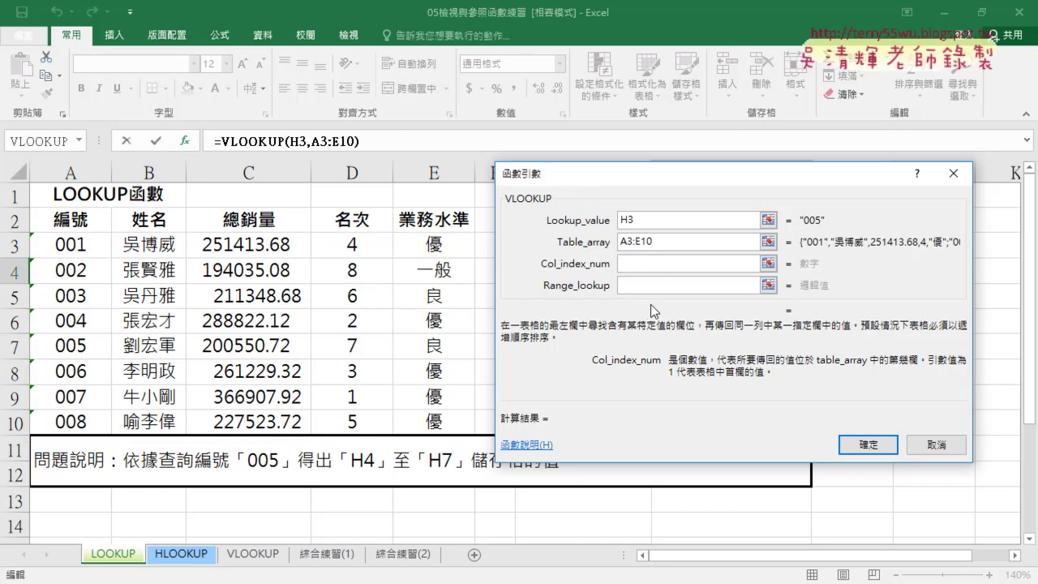
# Enter column index 2 and match type 0, completing =VLOOKUP(H3,A3:E10,2,0) in H4.
pyautogui.write('2')
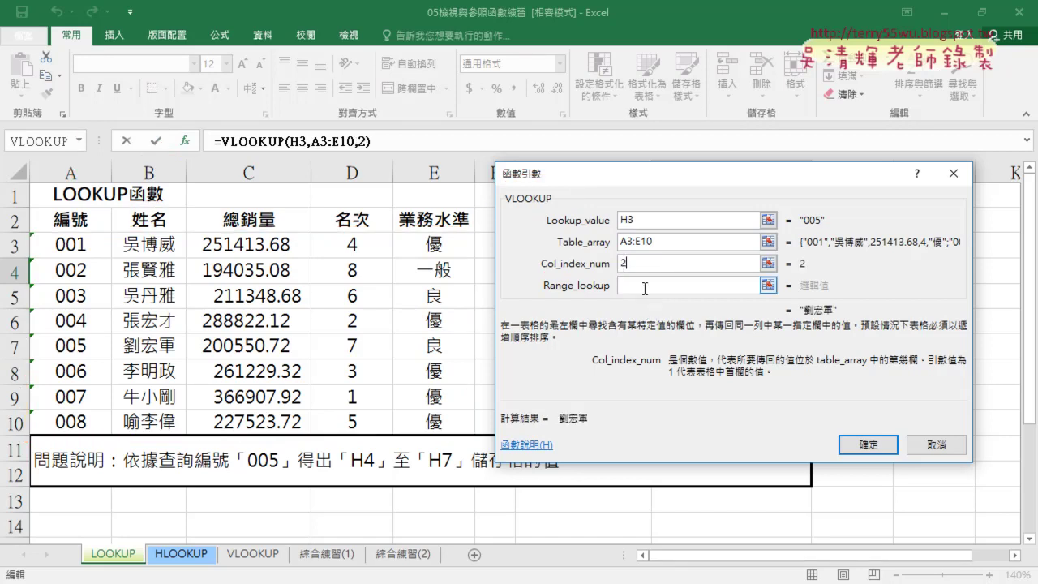
pyautogui.click(645, 286)
pyautogui.write('1')
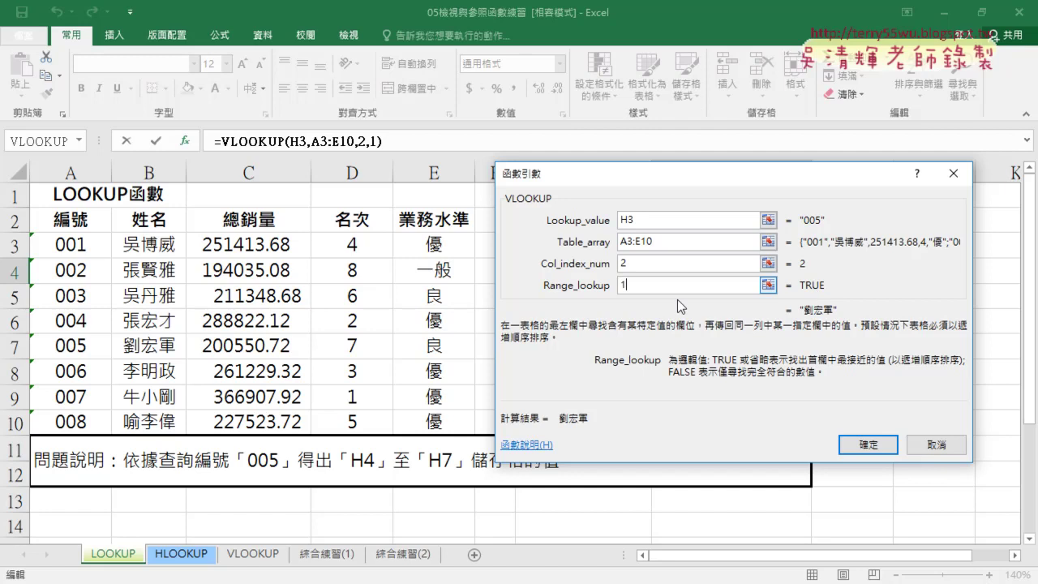
pyautogui.doubleClick(635, 284)
pyautogui.write('0')
pyautogui.click(869, 446)
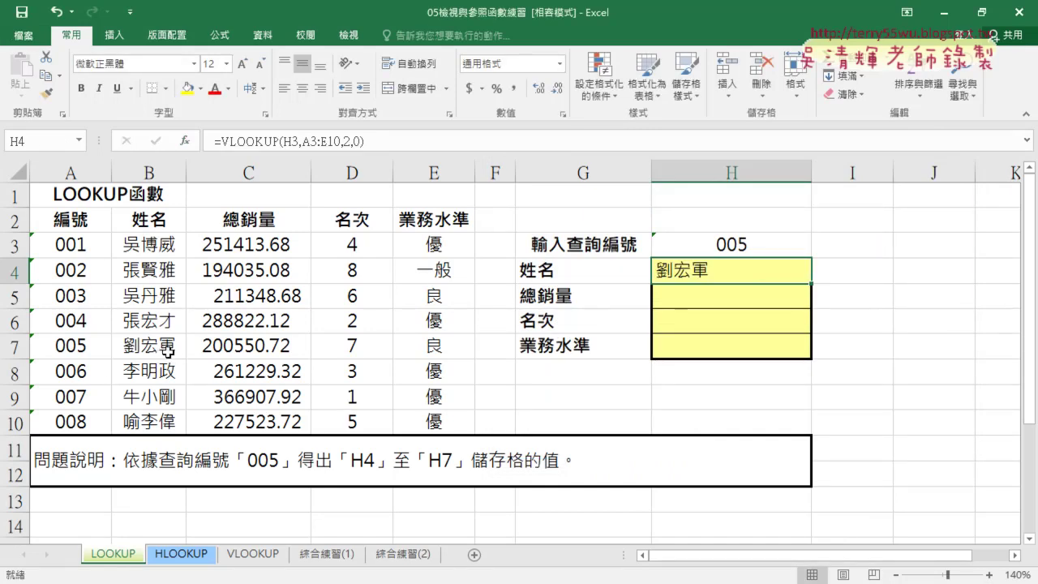
# Center H4's looked-up name and annotate ID 005's row (200550.72, rank 7, level 良).
pyautogui.click(305, 91)
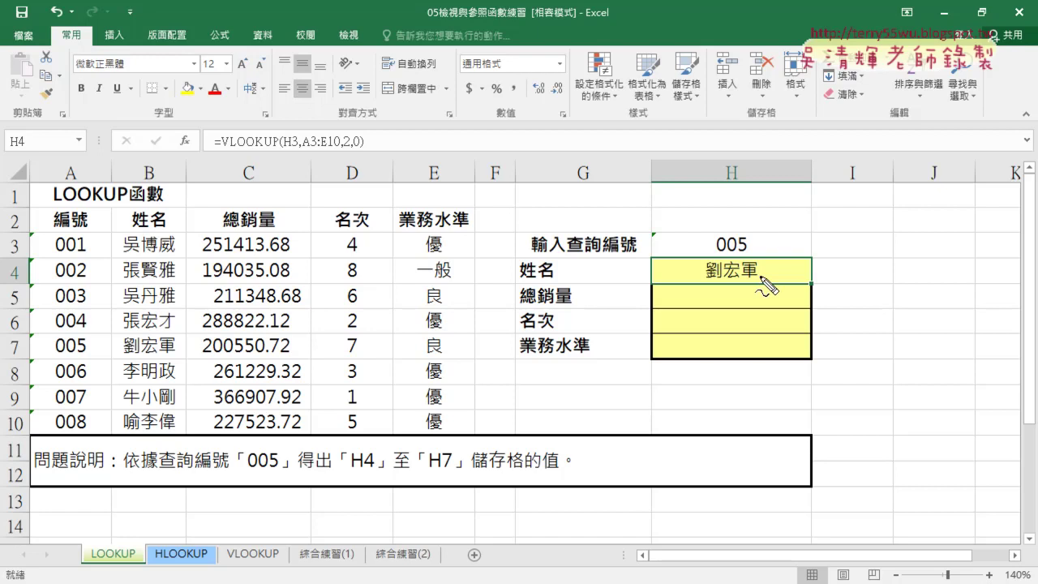
pyautogui.moveTo(759, 282); pyautogui.dragTo(698, 282)
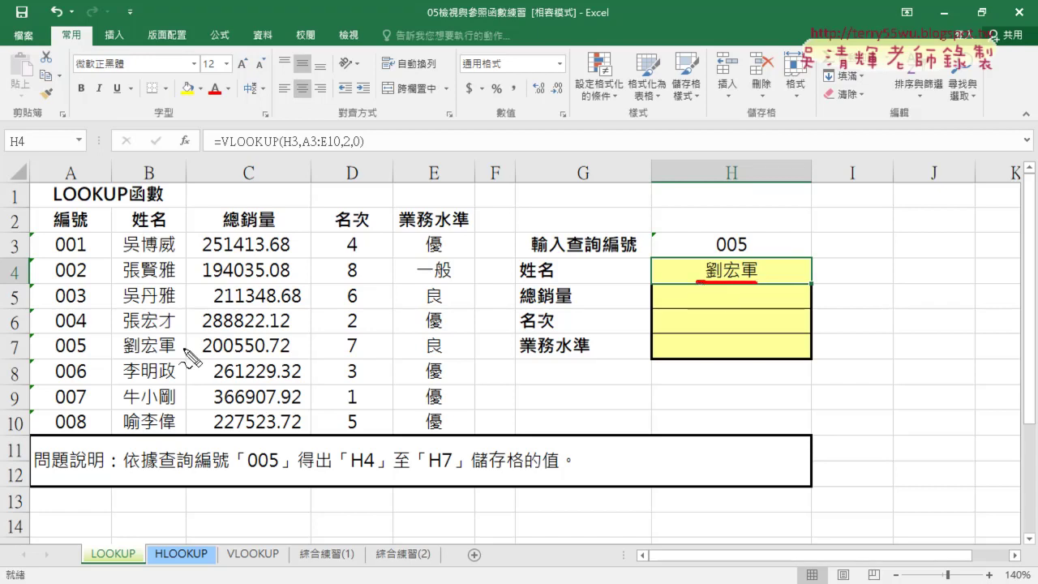
pyautogui.moveTo(193, 357); pyautogui.dragTo(440, 352)
pyautogui.moveTo(260, 358); pyautogui.dragTo(243, 356)
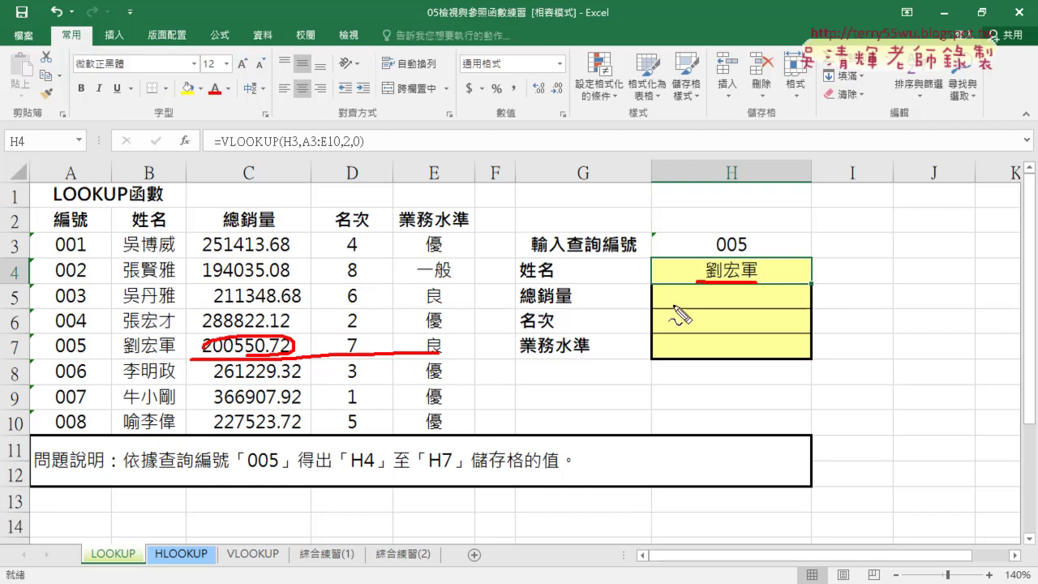
pyautogui.moveTo(339, 355); pyautogui.dragTo(357, 354)
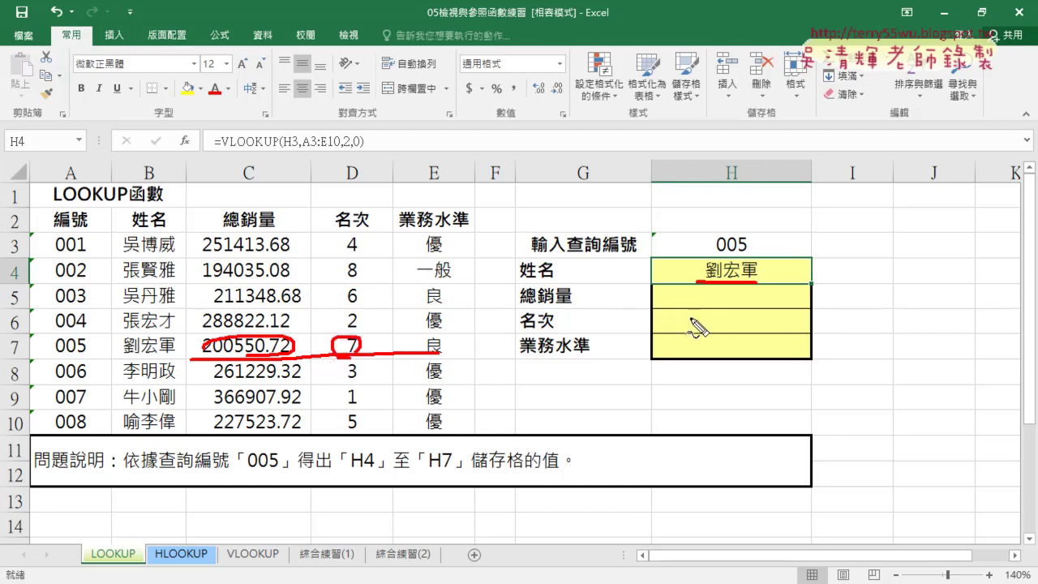
pyautogui.moveTo(421, 355); pyautogui.dragTo(416, 357)
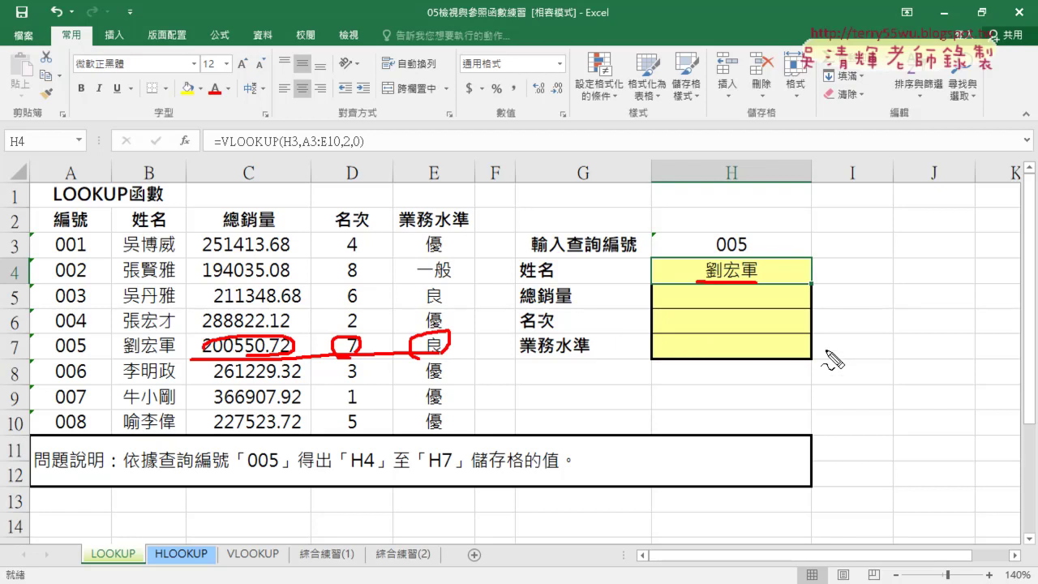
pyautogui.moveTo(807, 283)
pyautogui.mouseDown()
pyautogui.moveTo(813, 356)
pyautogui.moveTo(823, 330)
pyautogui.mouseUp()
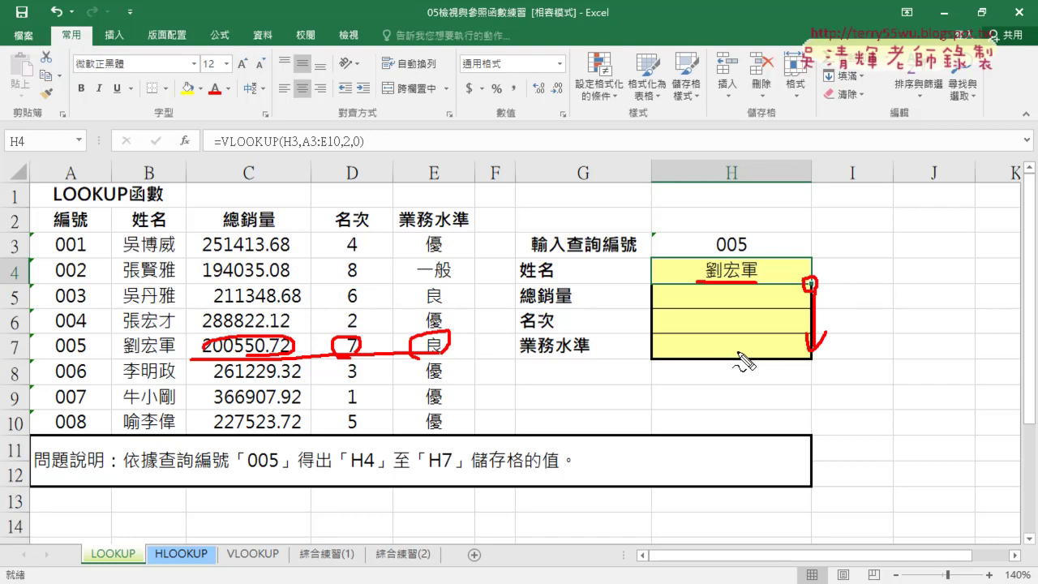
pyautogui.press('Escape')
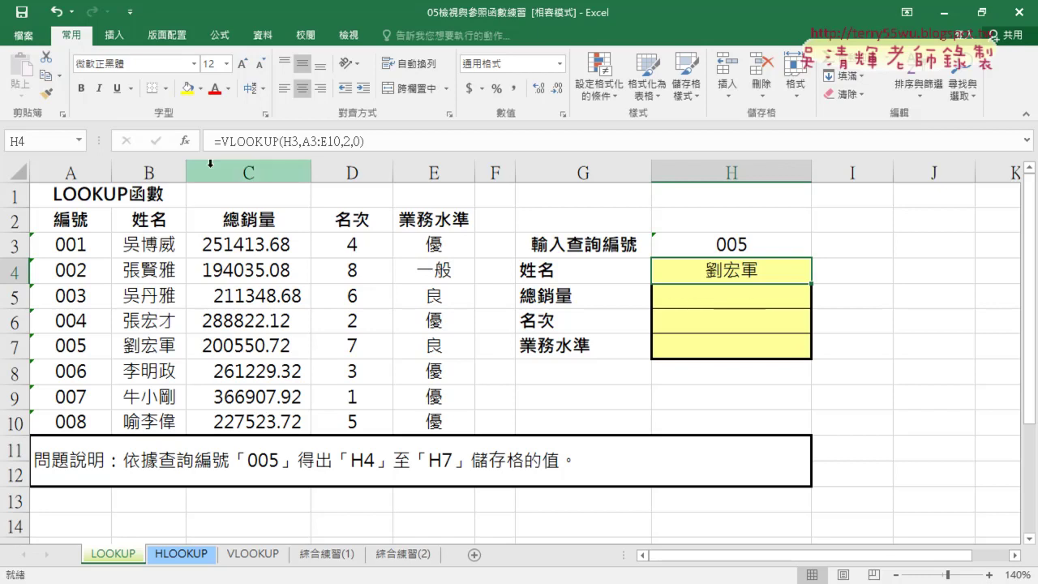
# In H4's VLOOKUP arguments, change the table range to row-locked A$3:E$10.
pyautogui.click(243, 141)
pyautogui.click(185, 141)
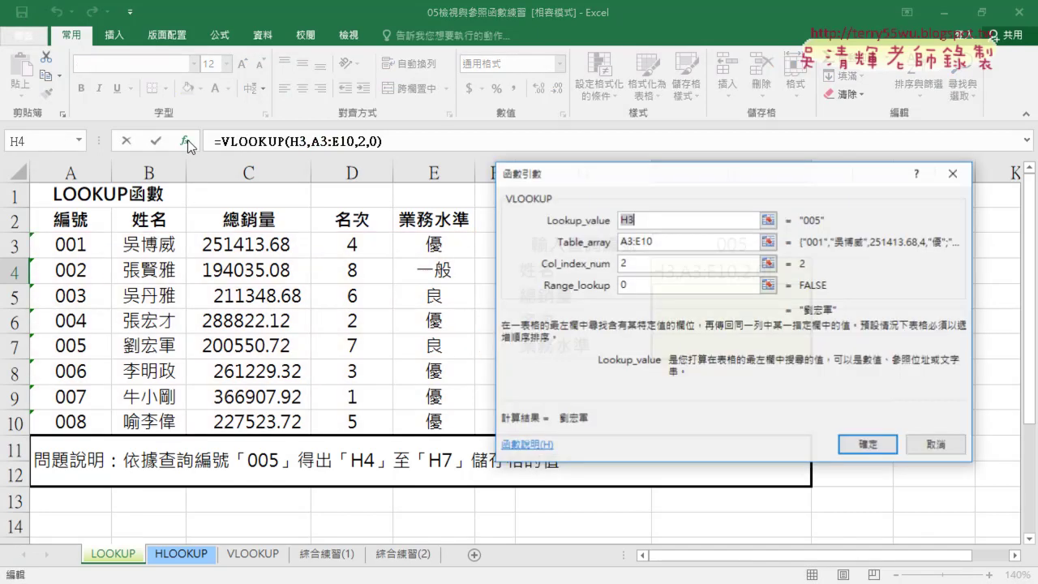
pyautogui.moveTo(619, 178); pyautogui.dragTo(284, 187)
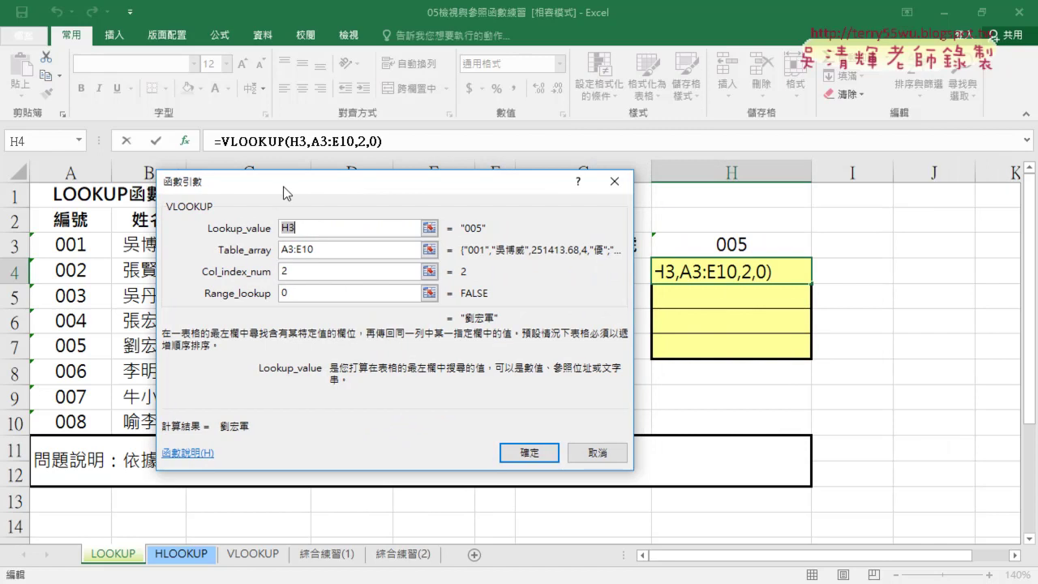
pyautogui.click(305, 253)
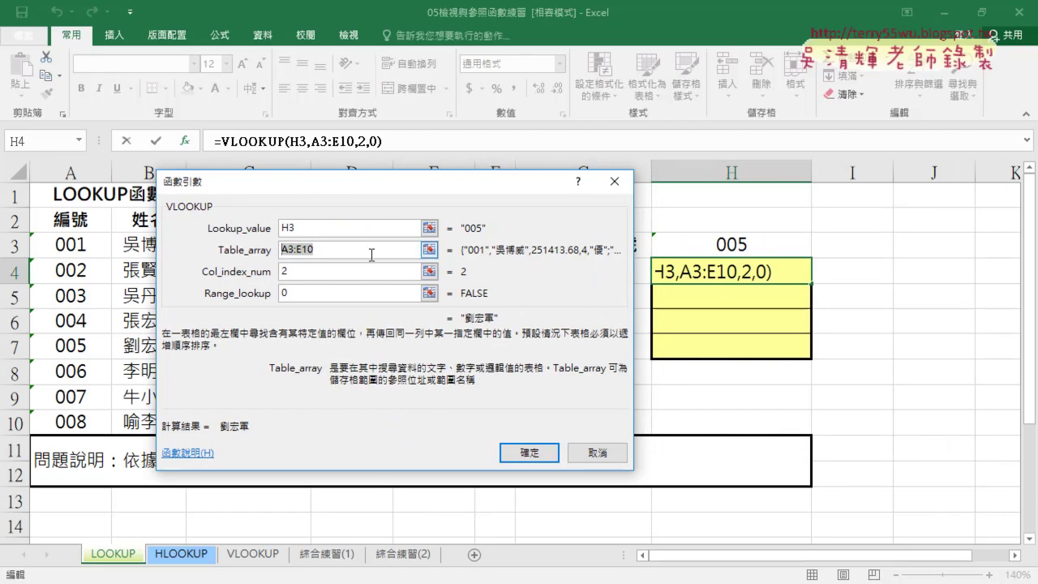
pyautogui.press('F4')
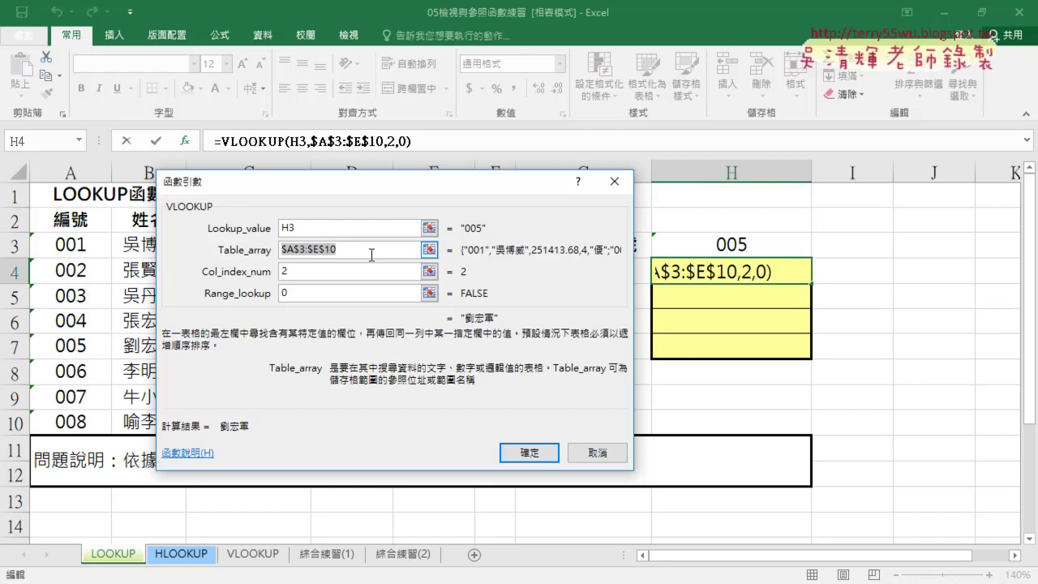
pyautogui.press('F4')
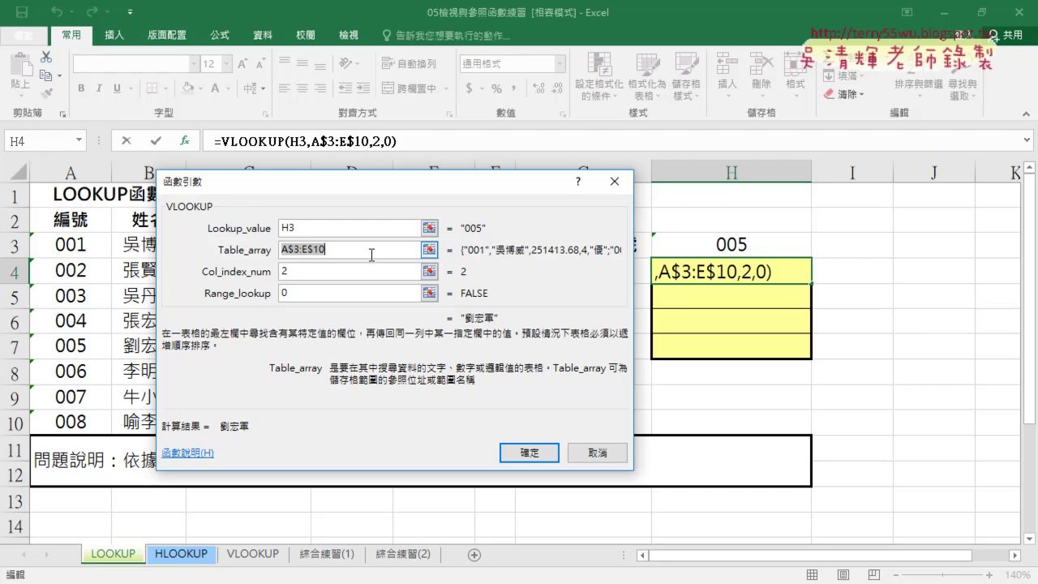
pyautogui.click(313, 273)
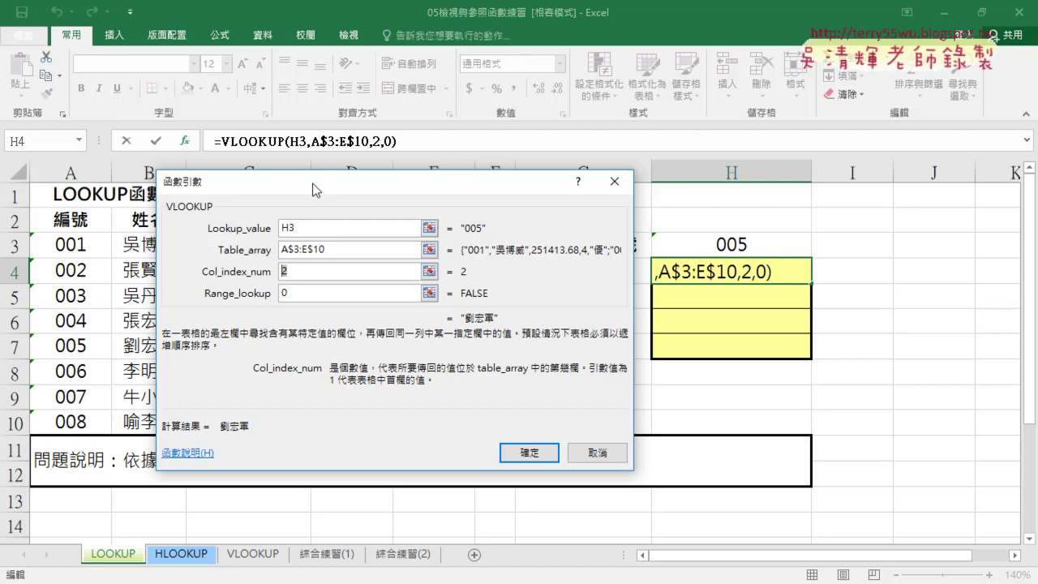
pyautogui.moveTo(313, 181); pyautogui.dragTo(313, 310)
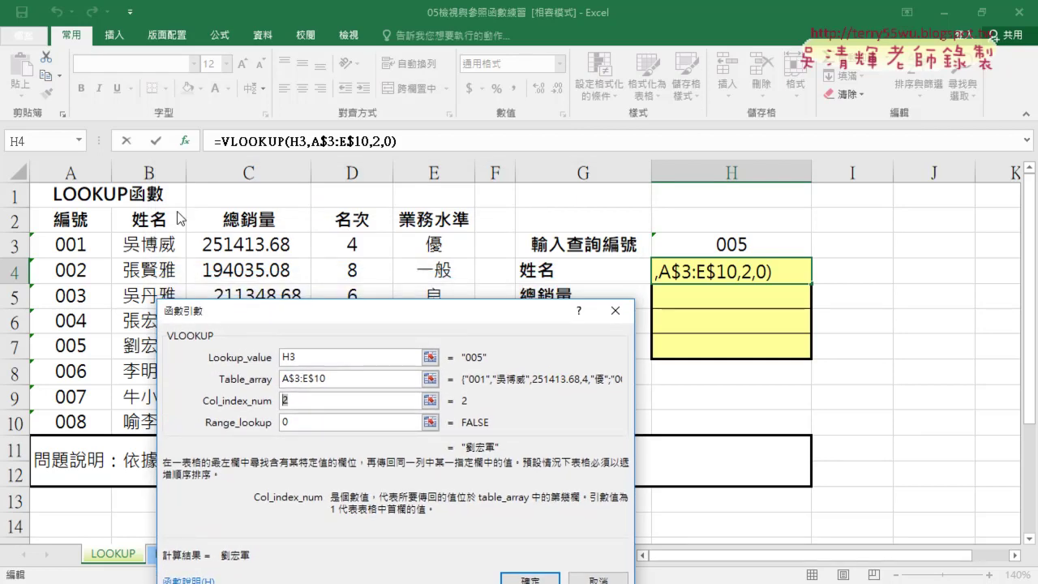
# Annotate columns B through E as column numbers 2 to 5, then clear the marks.
pyautogui.moveTo(275, 411); pyautogui.dragTo(294, 411)
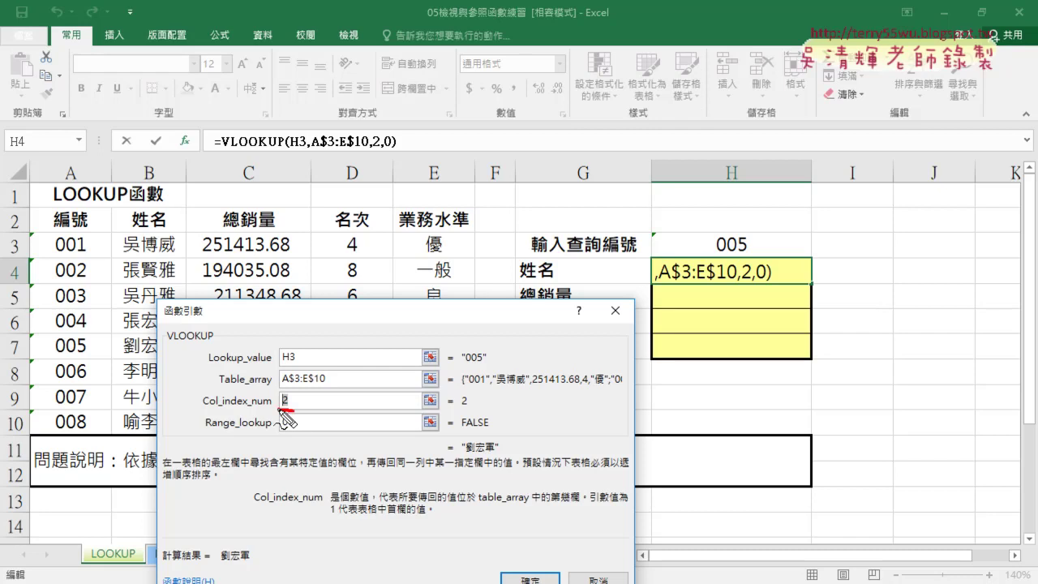
pyautogui.moveTo(129, 146)
pyautogui.mouseDown()
pyautogui.moveTo(126, 167)
pyautogui.moveTo(172, 170)
pyautogui.mouseUp()
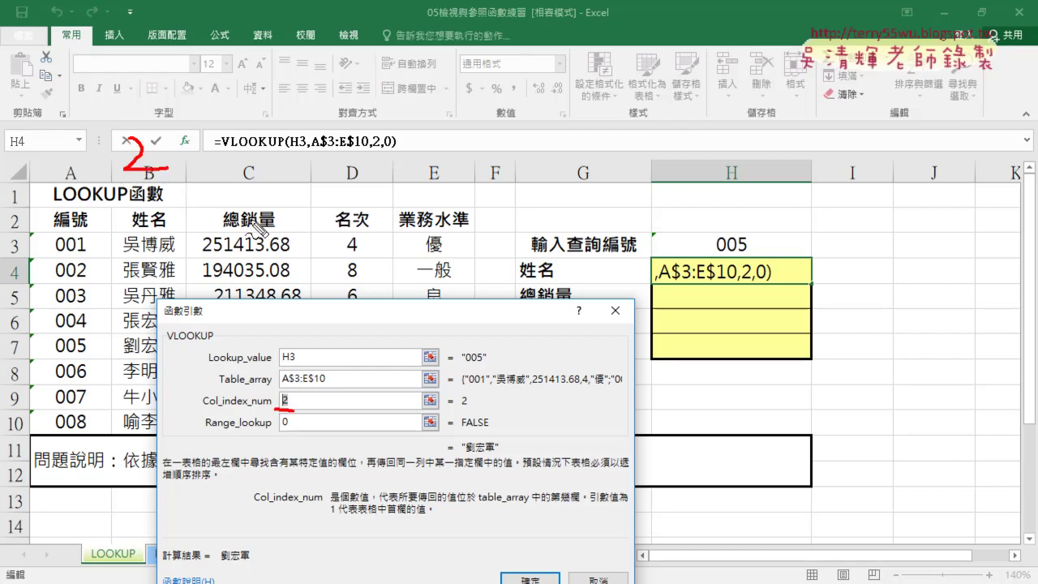
pyautogui.moveTo(237, 140); pyautogui.dragTo(233, 177)
pyautogui.moveTo(357, 141)
pyautogui.mouseDown()
pyautogui.moveTo(381, 167)
pyautogui.moveTo(351, 187)
pyautogui.mouseUp()
pyautogui.moveTo(421, 137)
pyautogui.mouseDown()
pyautogui.moveTo(429, 182)
pyautogui.moveTo(459, 139)
pyautogui.mouseUp()
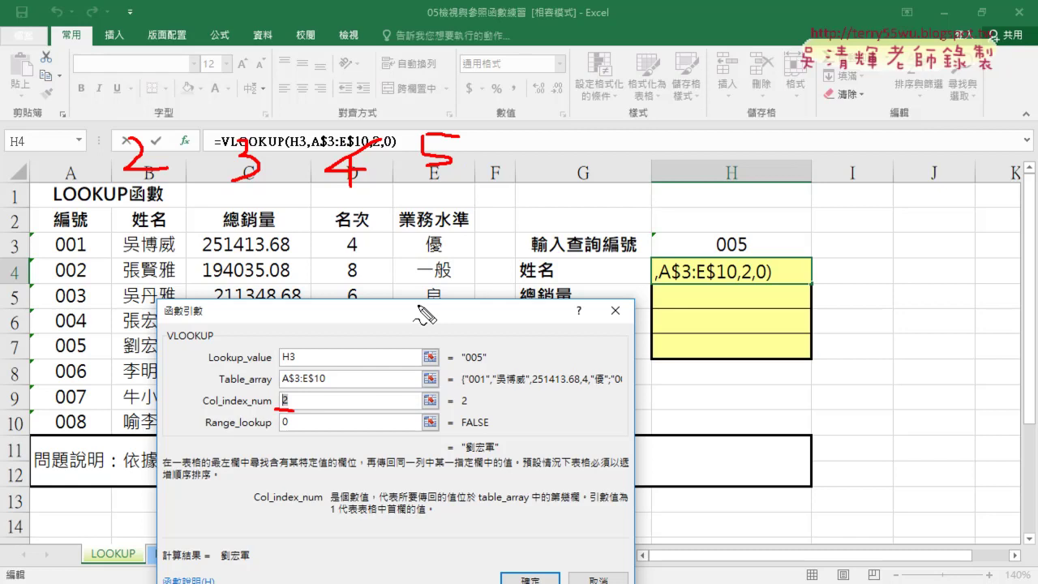
pyautogui.press('Escape')
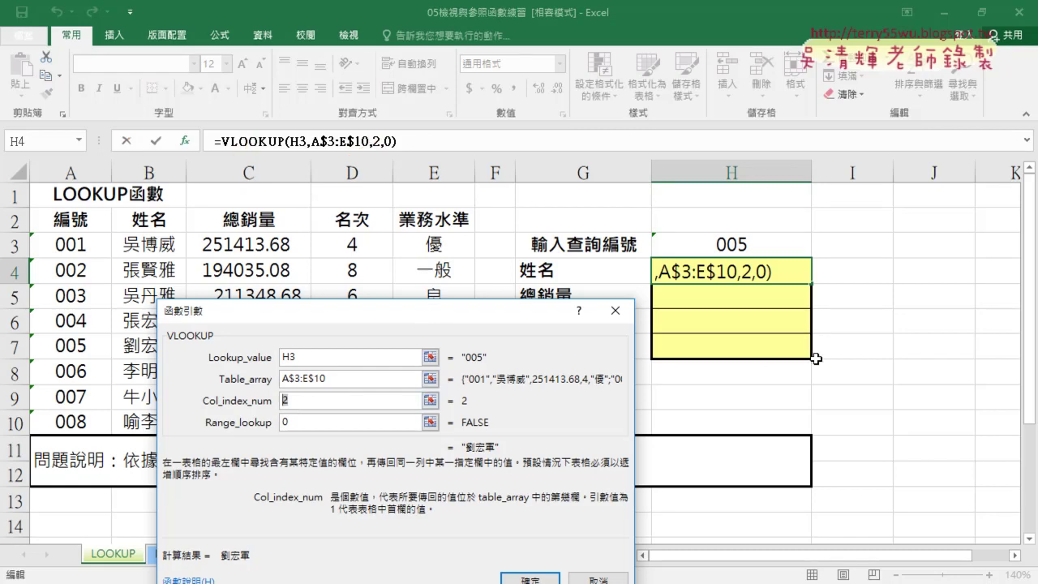
# Make the lookup value row-locked as H$3 and confirm the VLOOKUP arguments.
pyautogui.click(291, 355)
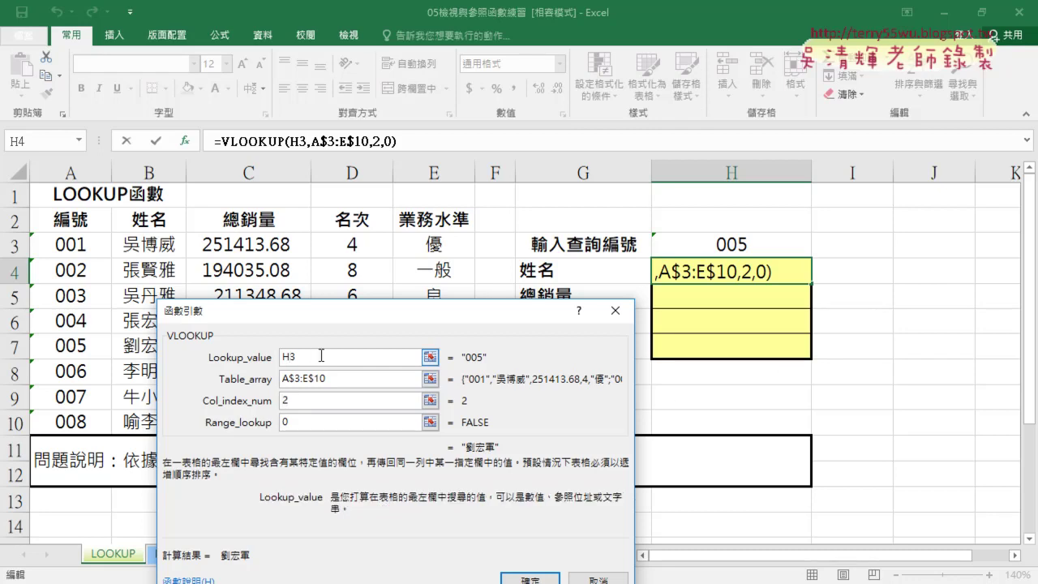
pyautogui.write('$')
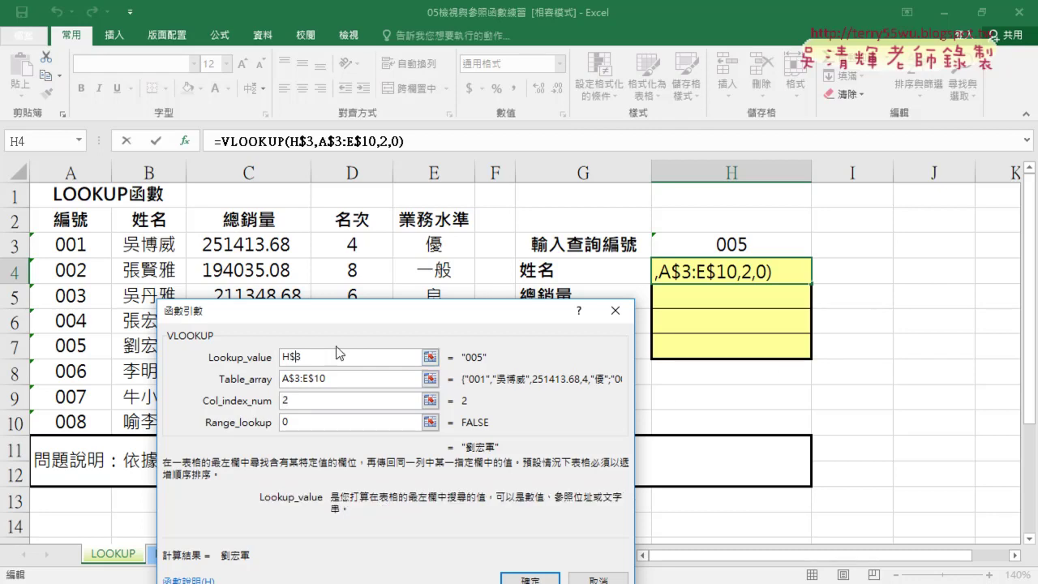
pyautogui.click(305, 401)
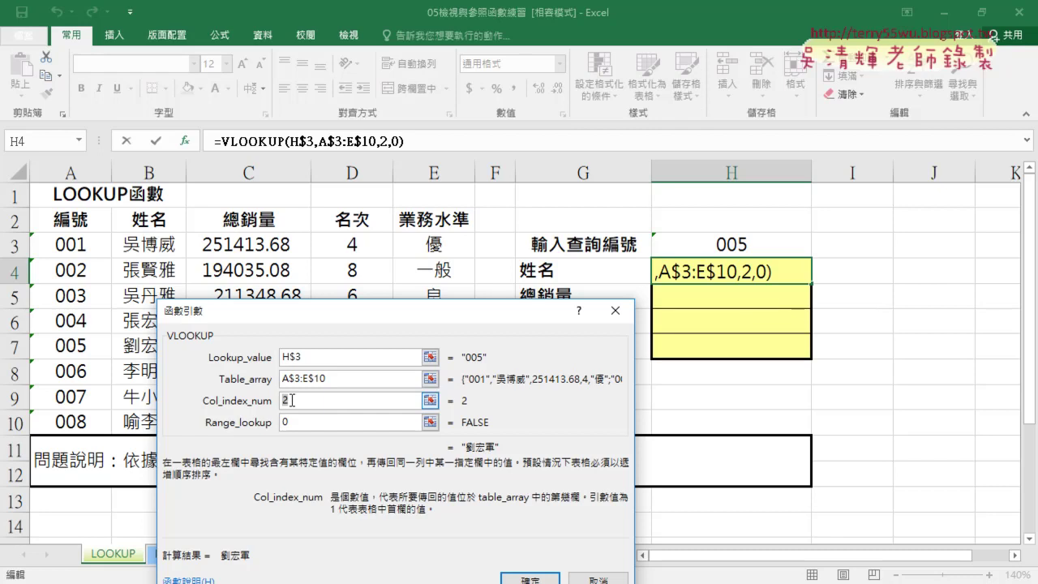
pyautogui.click(531, 580)
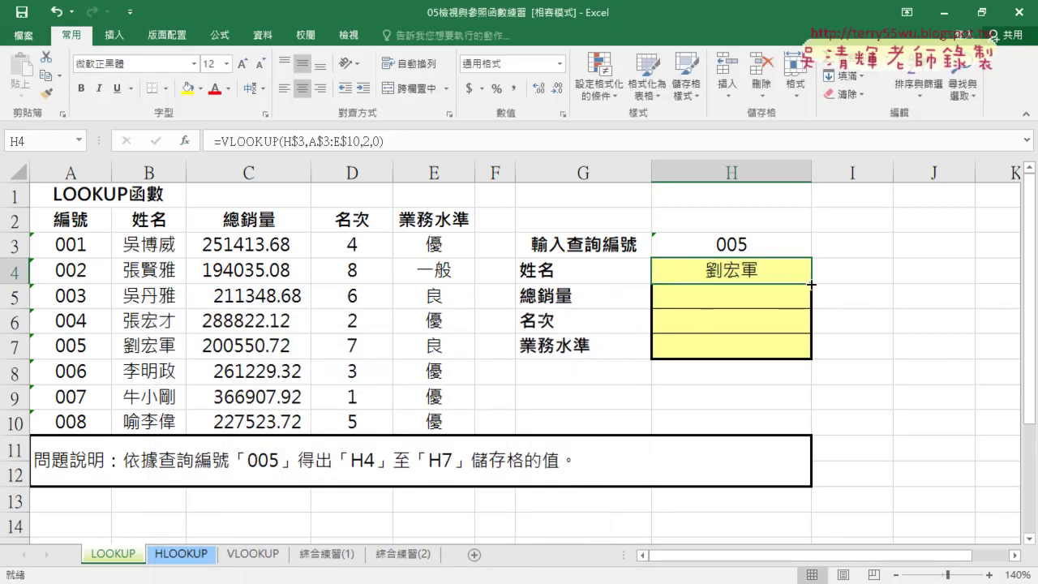
# Fill H4's VLOOKUP down to H7 and change H5's column index to 3.
pyautogui.moveTo(811, 283); pyautogui.dragTo(809, 357)
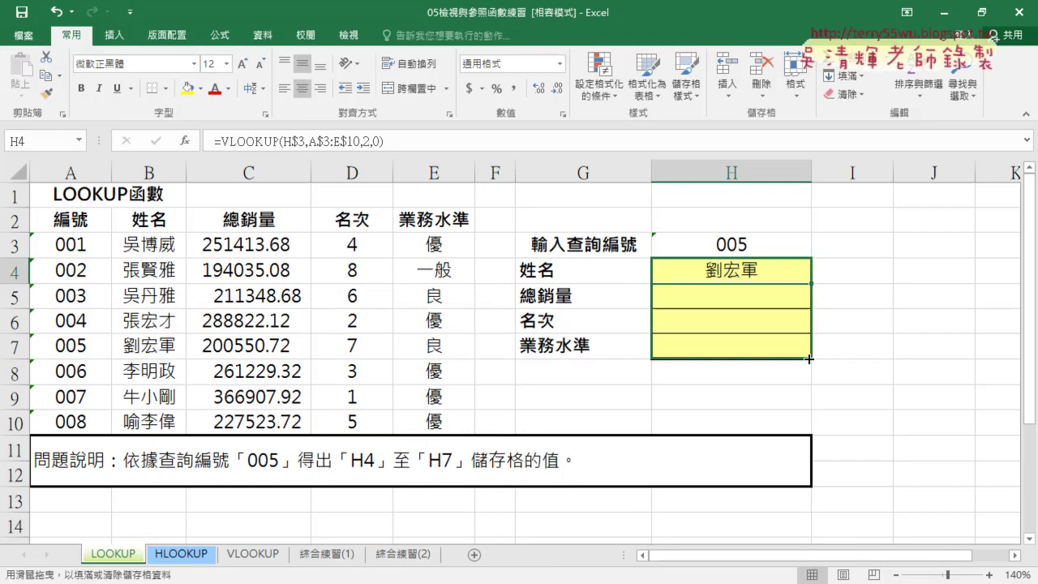
pyautogui.click(767, 299)
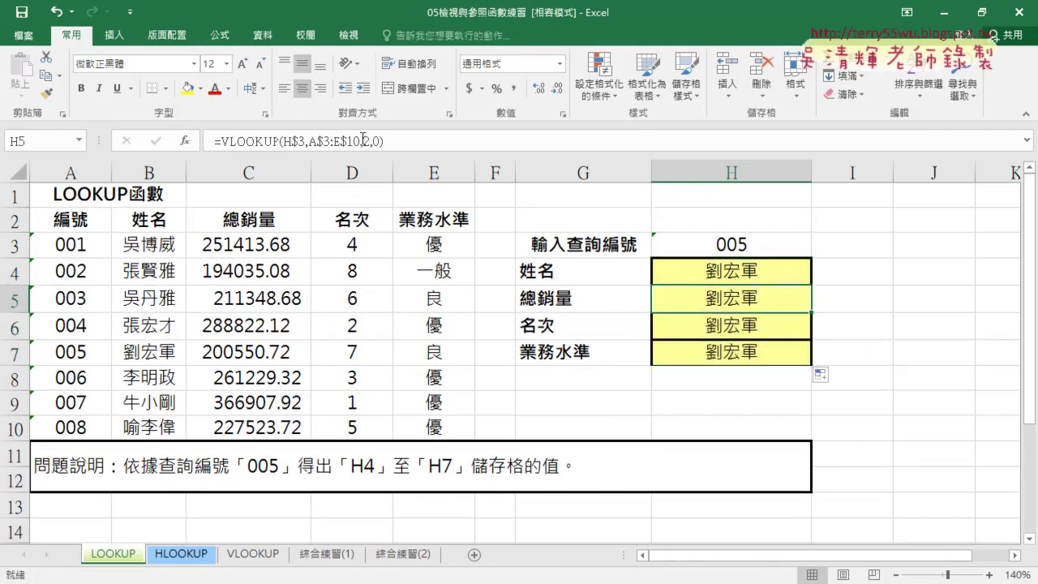
pyautogui.click(363, 140)
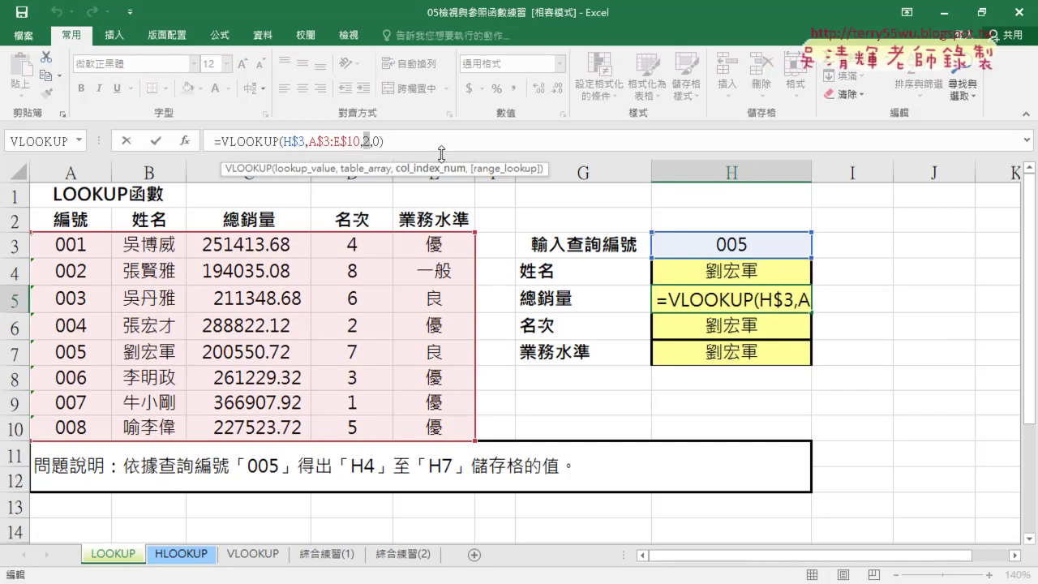
pyautogui.write('3')
pyautogui.press('Return')
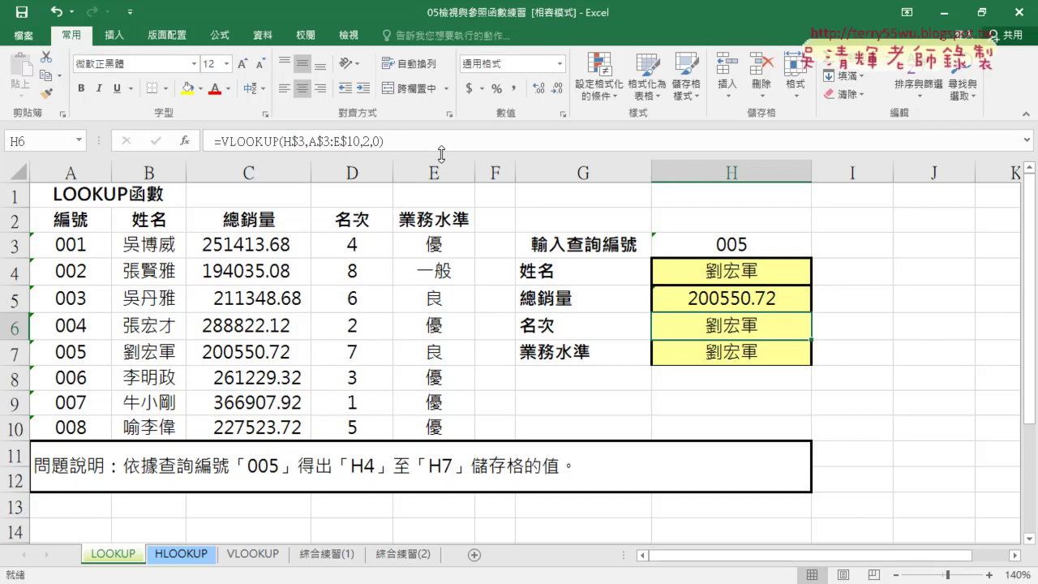
# Review H4's VLOOKUP arguments again and close them with the formula unchanged.
pyautogui.click(761, 270)
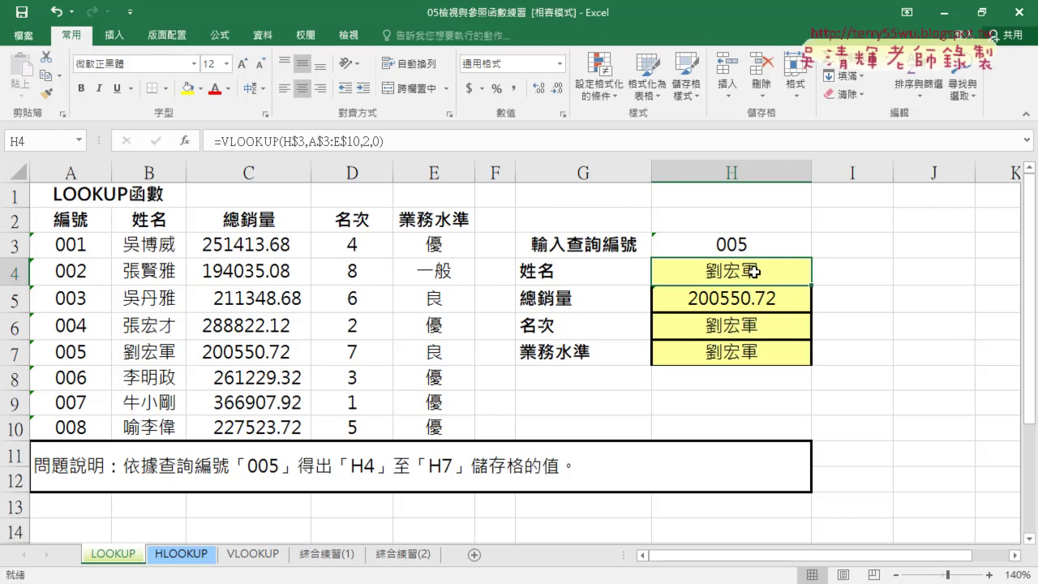
pyautogui.click(244, 142)
pyautogui.click(186, 145)
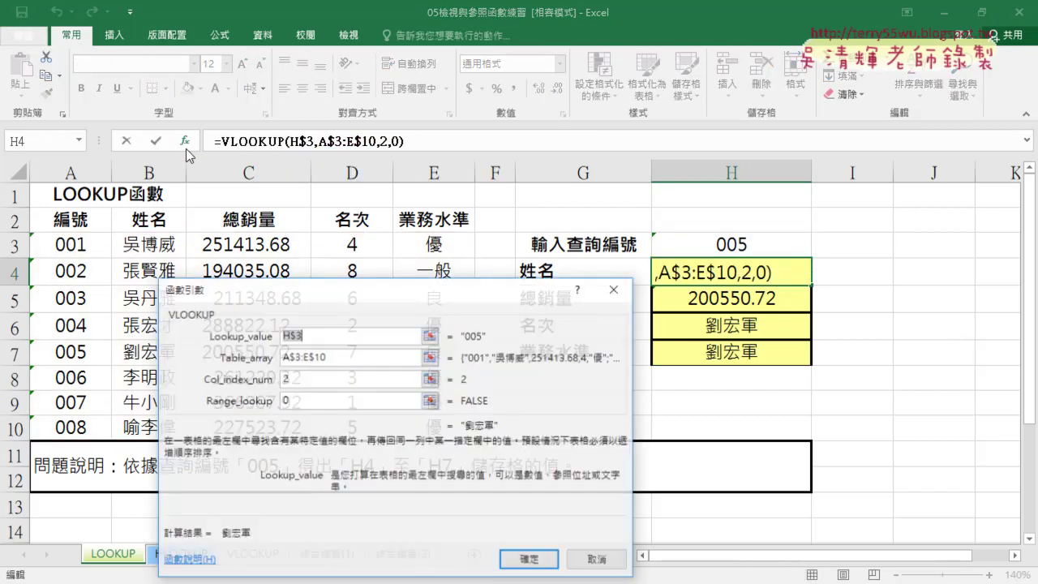
pyautogui.moveTo(388, 290); pyautogui.dragTo(345, 191)
pyautogui.click(251, 282)
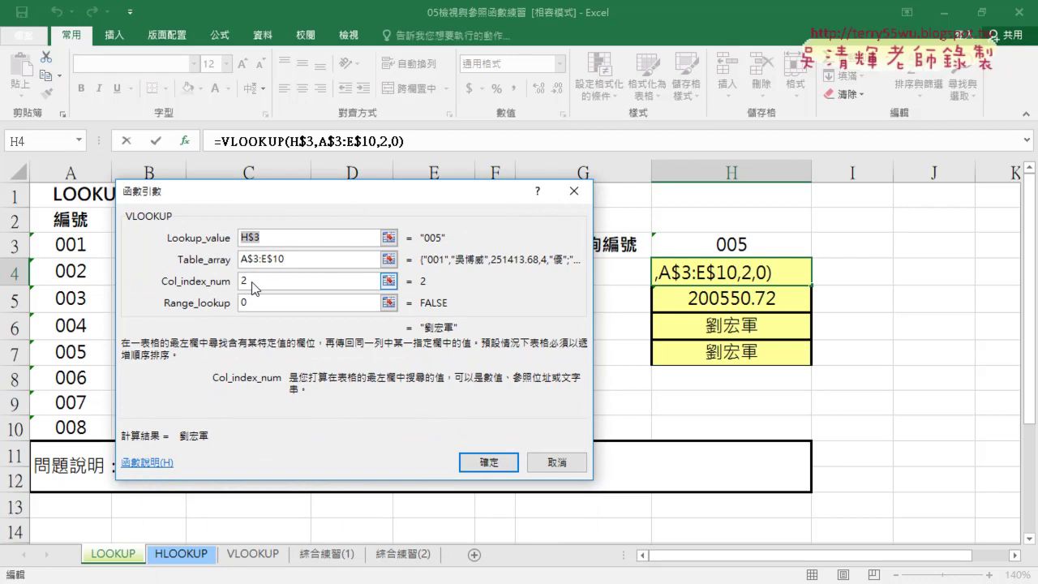
pyautogui.click(253, 284)
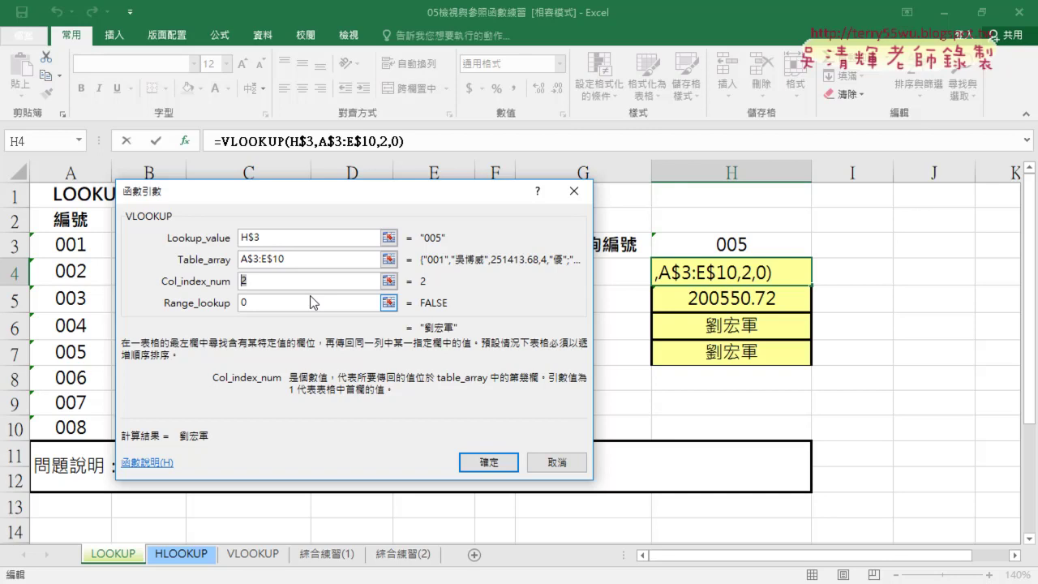
pyautogui.press('Return')
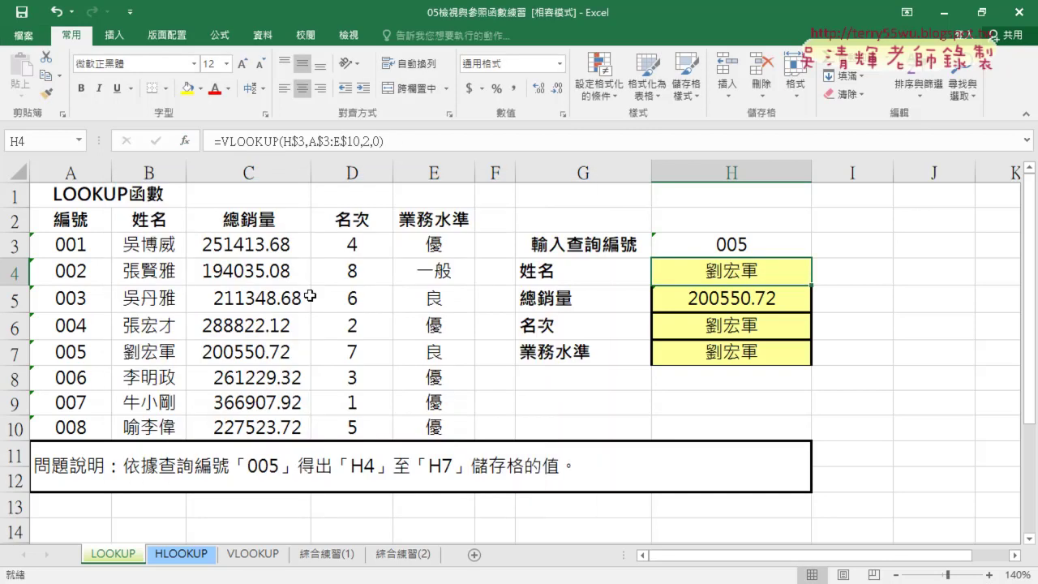
# Insert =ROW() into I4 from the Lookup & Reference functions so it shows 4.
pyautogui.click(861, 273)
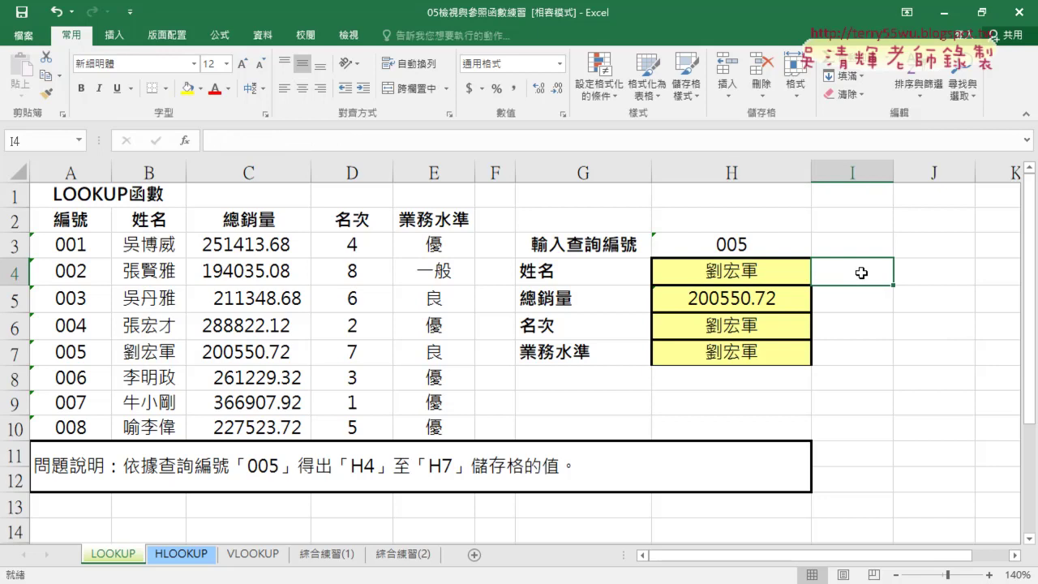
pyautogui.click(186, 141)
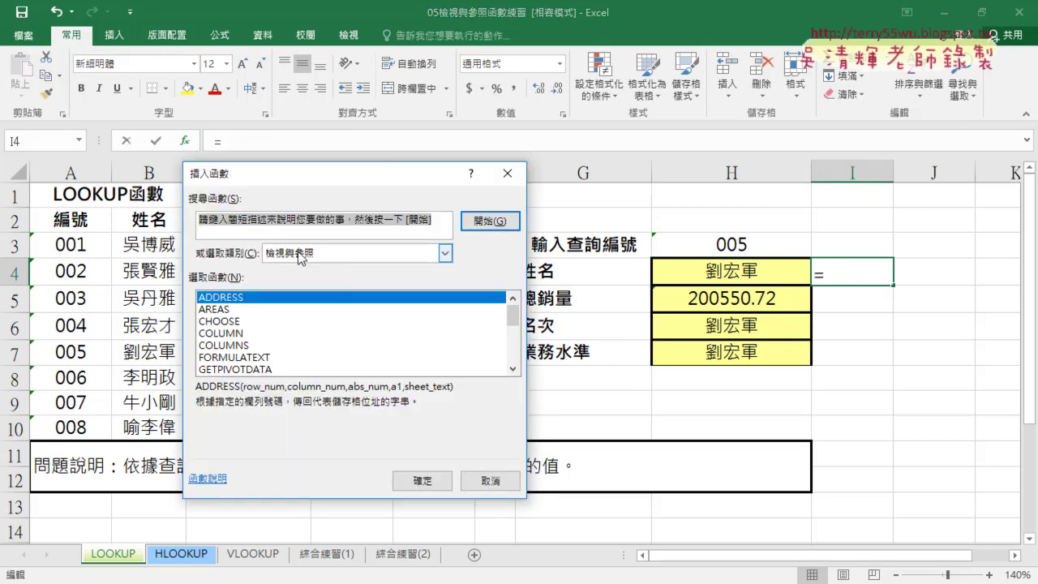
pyautogui.click(513, 369)
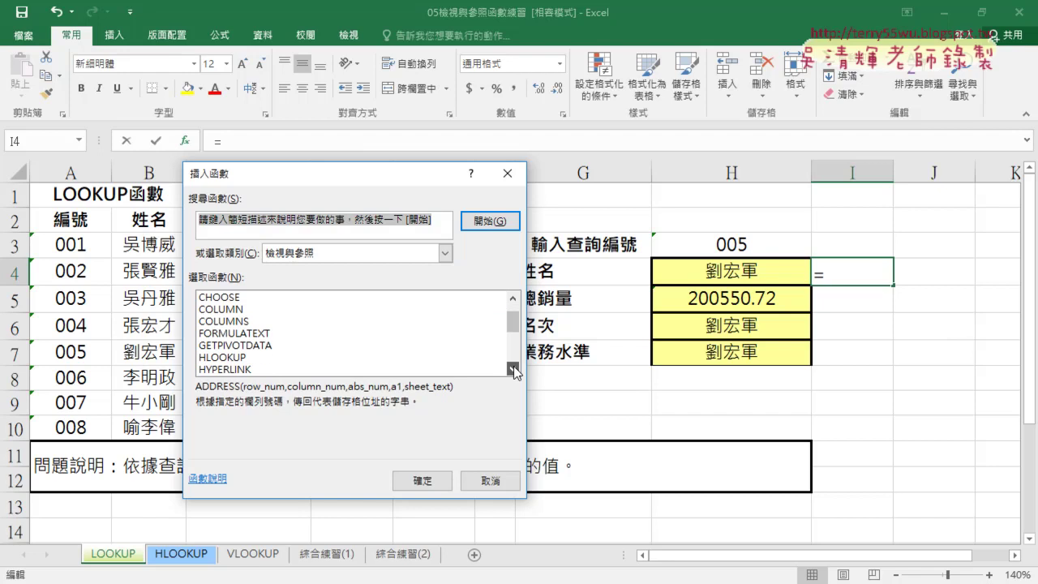
pyautogui.click(512, 369)
pyautogui.click(513, 369)
pyautogui.click(513, 369)
pyautogui.click(512, 369)
pyautogui.click(512, 369)
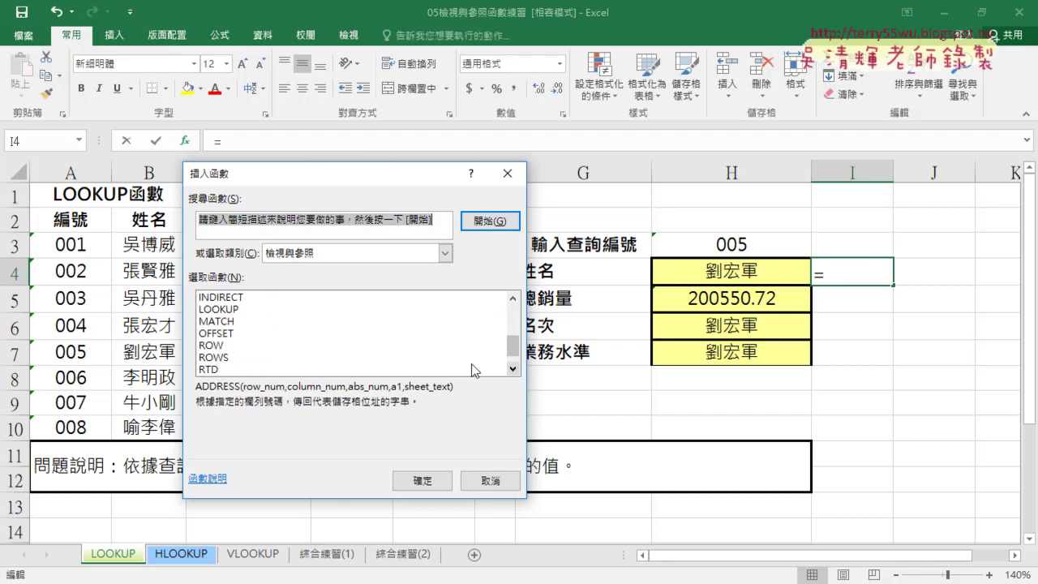
pyautogui.click(223, 350)
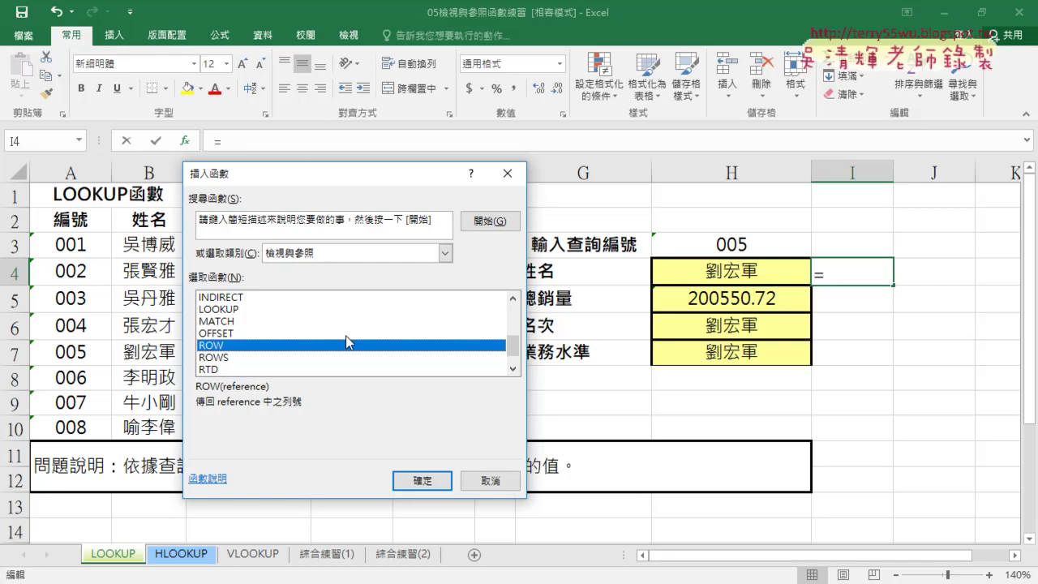
pyautogui.click(426, 484)
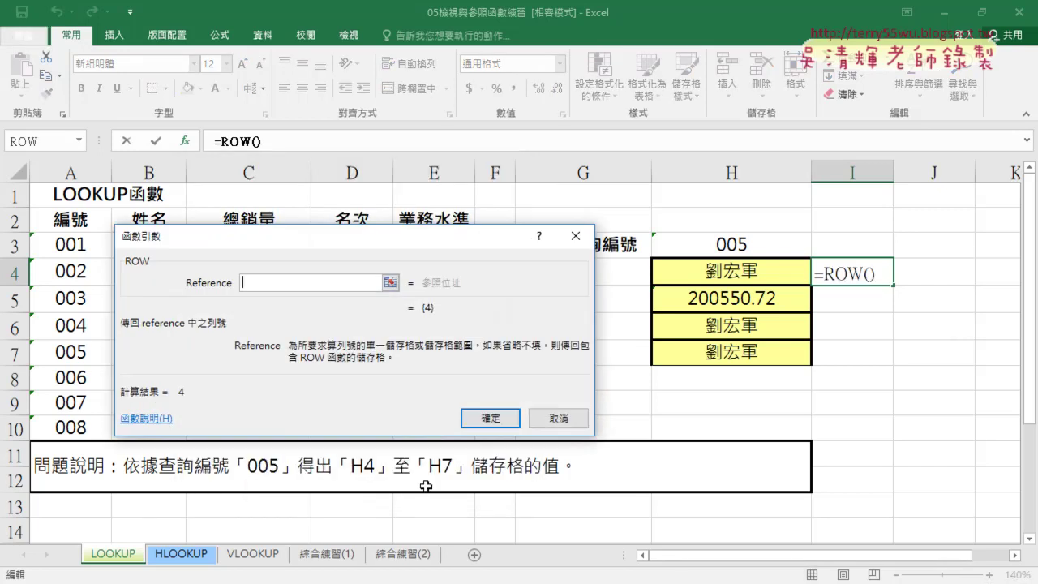
pyautogui.click(491, 418)
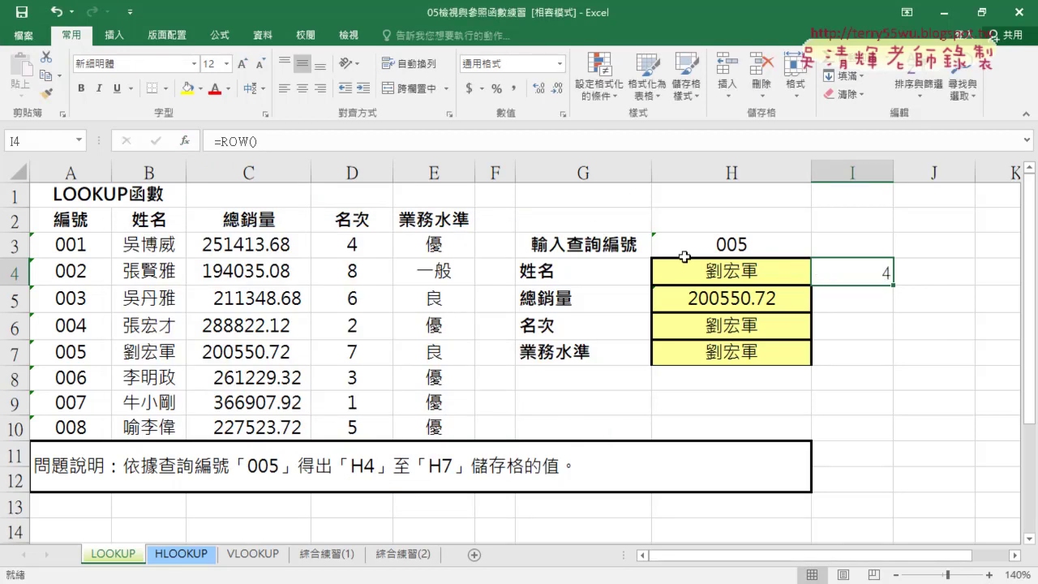
# Fill =ROW() from I4 down to I7 and compare it with the row numbers.
pyautogui.click(16, 273)
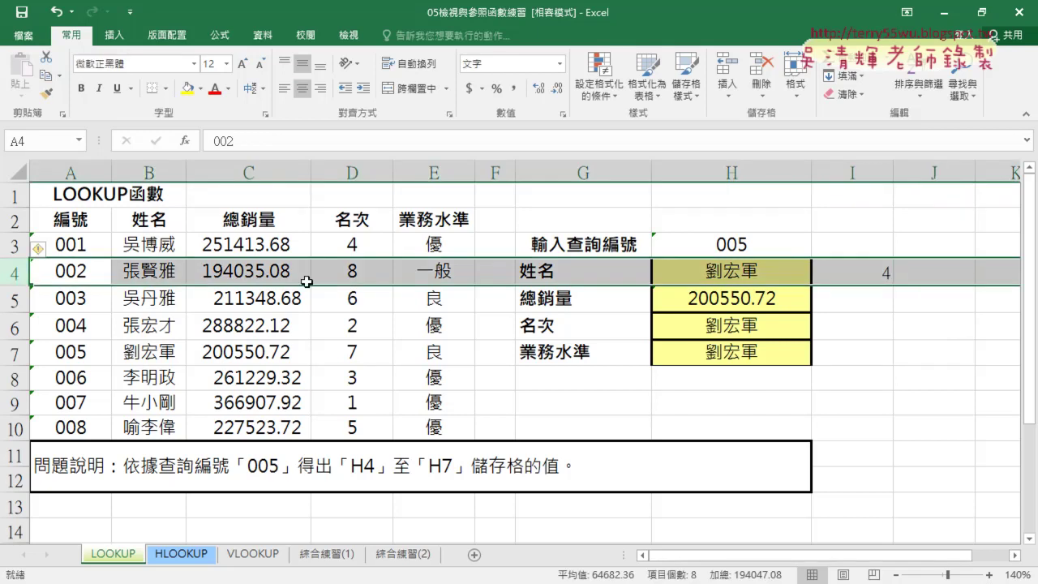
pyautogui.click(878, 279)
pyautogui.moveTo(879, 286); pyautogui.dragTo(828, 365)
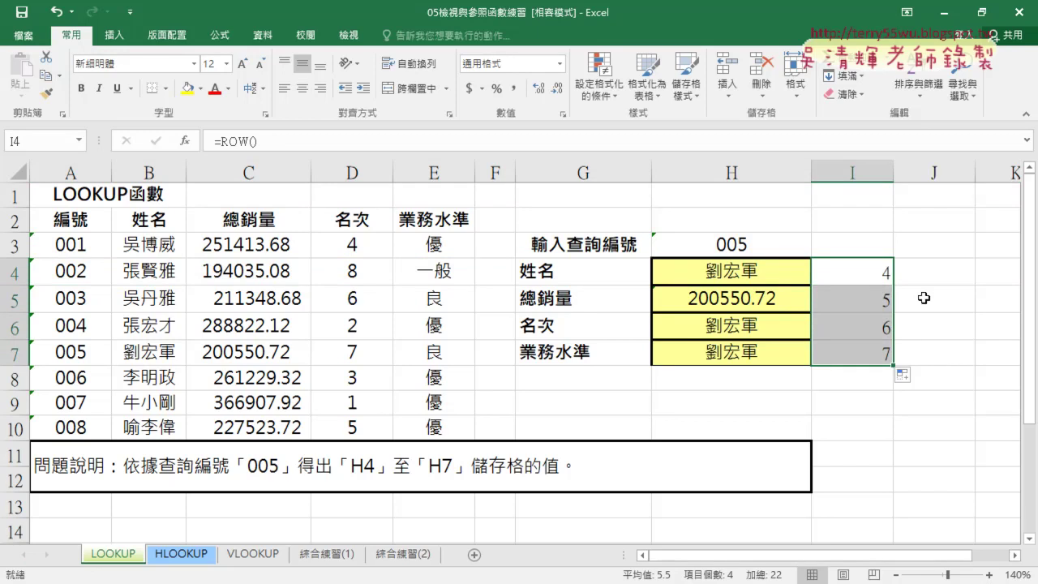
pyautogui.click(763, 278)
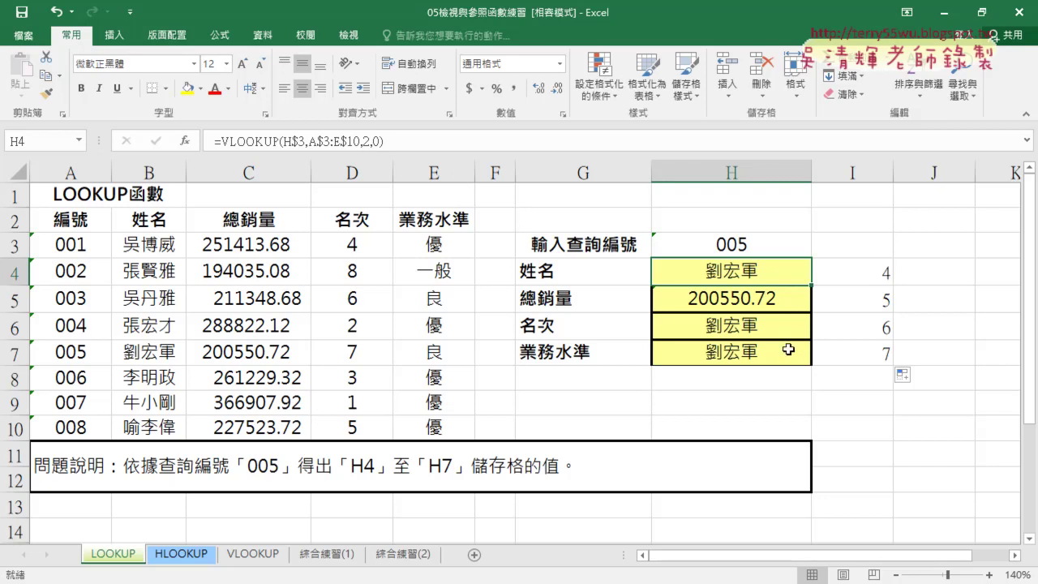
# Change I4 to =ROW()-2 and fill it down to I7, giving 2, 3, 4, 5.
pyautogui.click(887, 278)
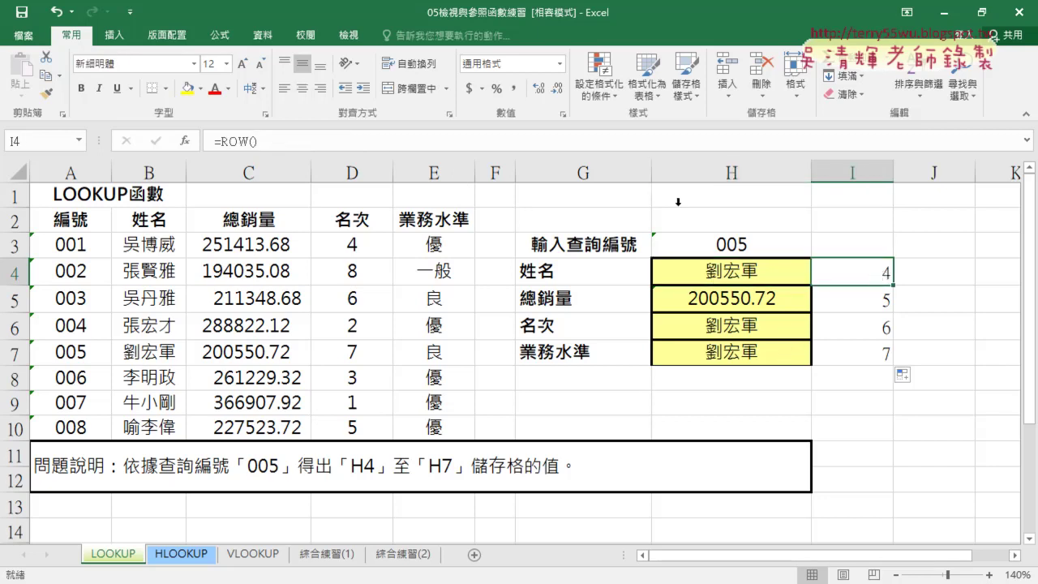
pyautogui.click(318, 138)
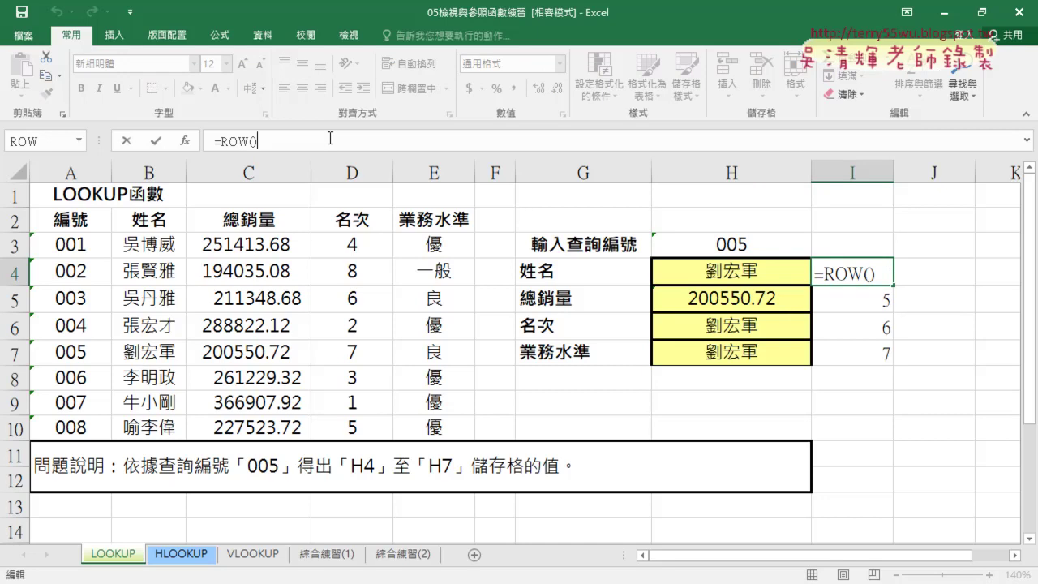
pyautogui.write('-')
pyautogui.write('2')
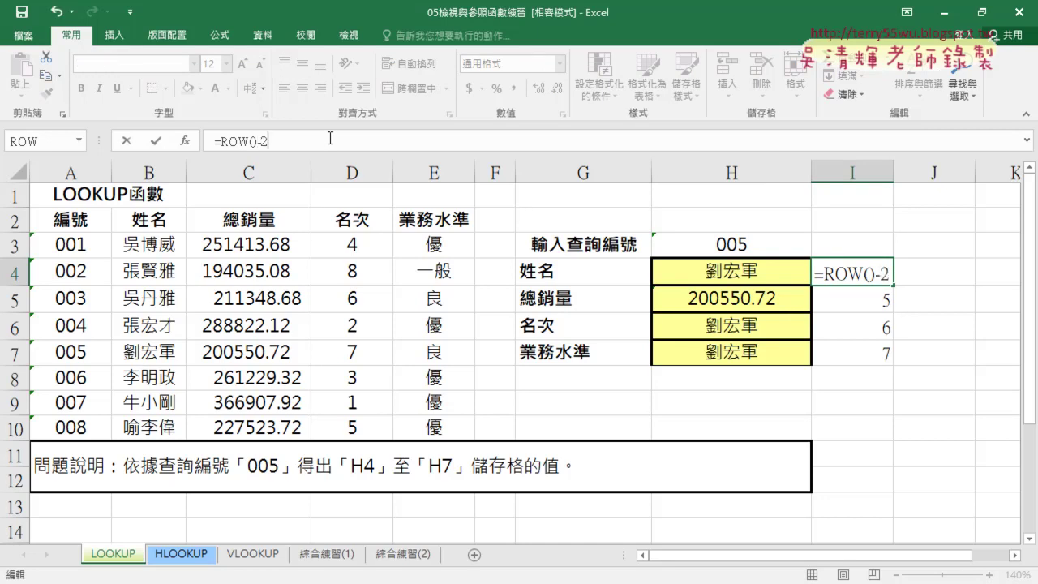
pyautogui.click(163, 149)
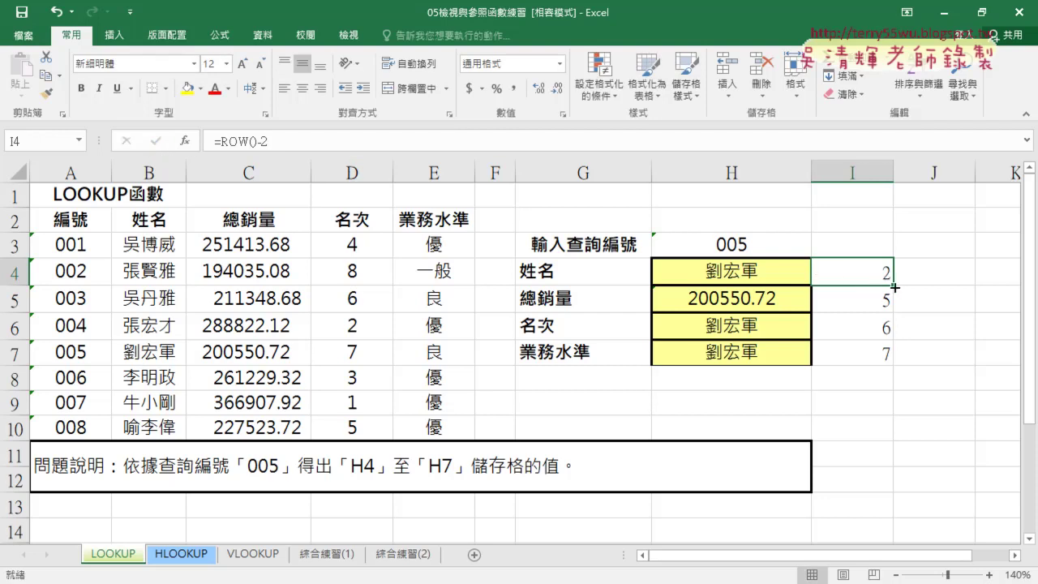
pyautogui.moveTo(894, 286); pyautogui.dragTo(893, 364)
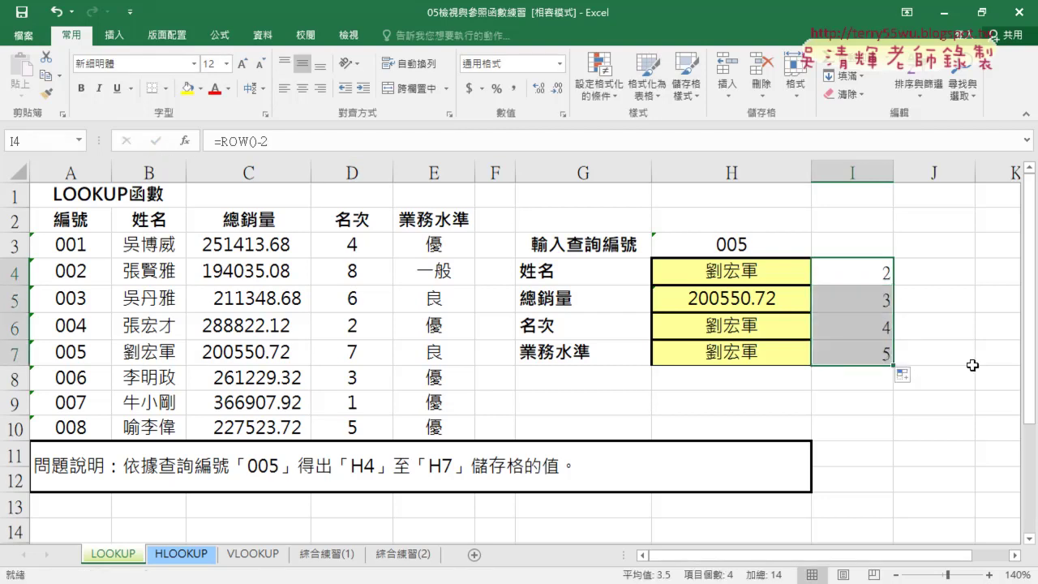
pyautogui.click(762, 273)
pyautogui.click(235, 141)
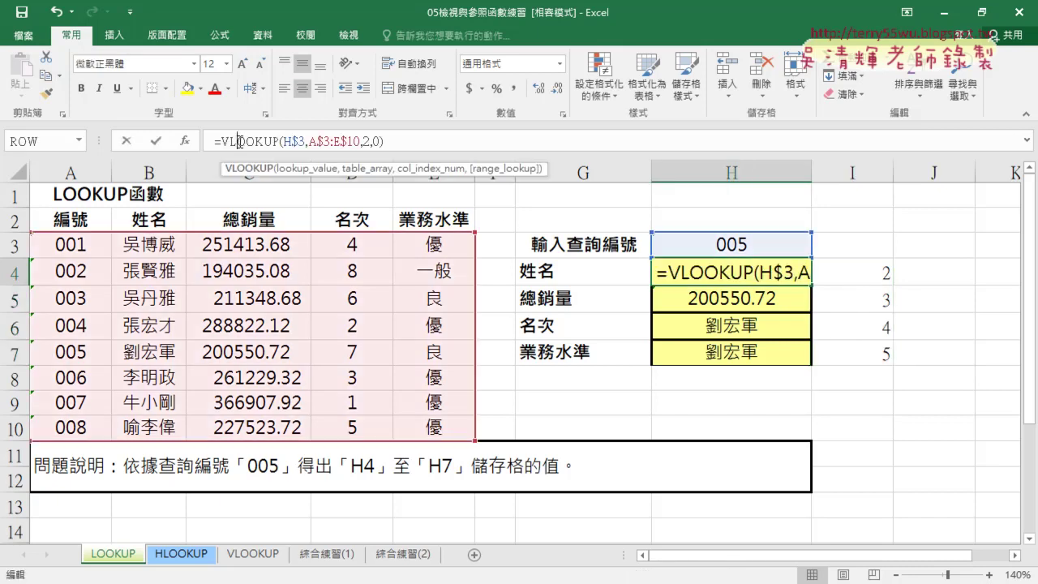
# Replace H4's VLOOKUP column index 2 with row()-2 and confirm the formula.
pyautogui.click(185, 140)
pyautogui.click(284, 258)
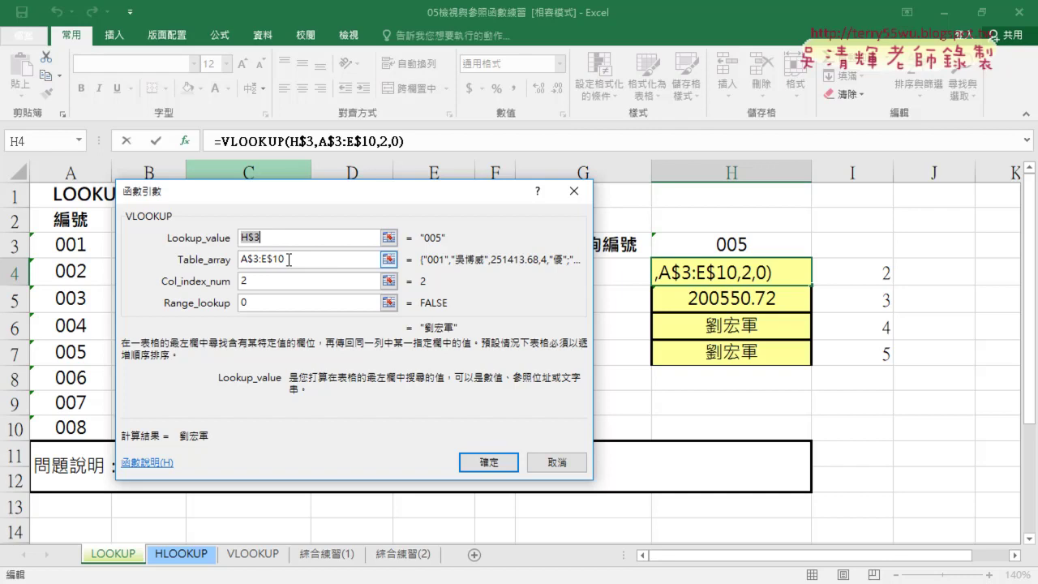
pyautogui.click(268, 281)
pyautogui.doubleClick(243, 282)
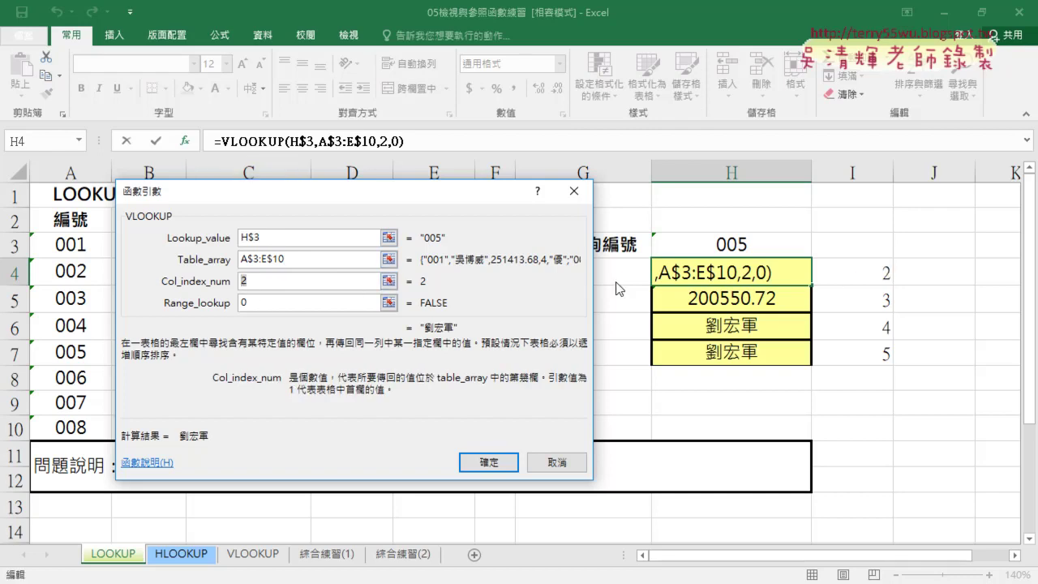
pyautogui.click(268, 280)
pyautogui.press('BackSpace')
pyautogui.write('r')
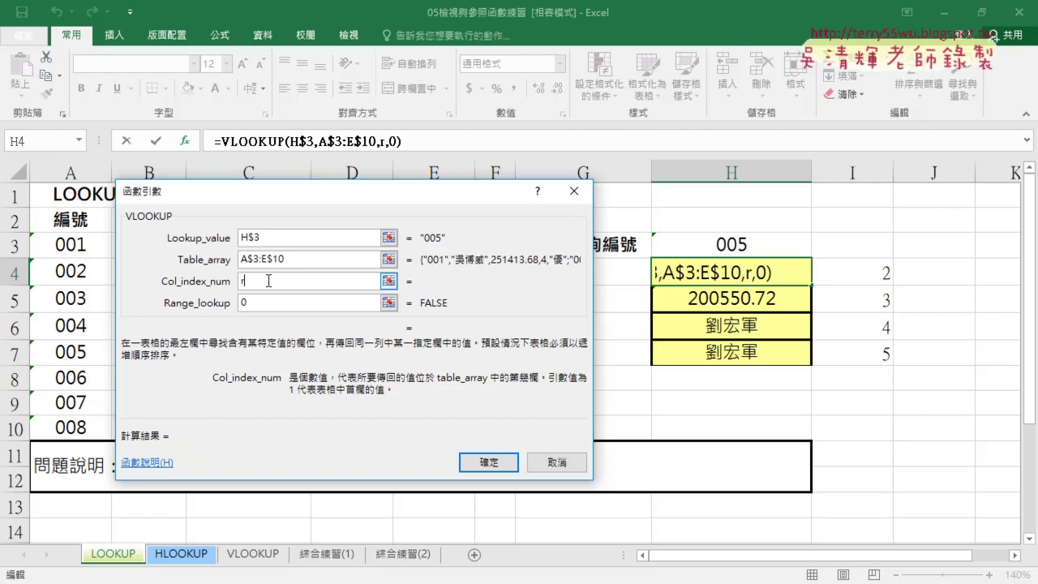
pyautogui.write('ow()')
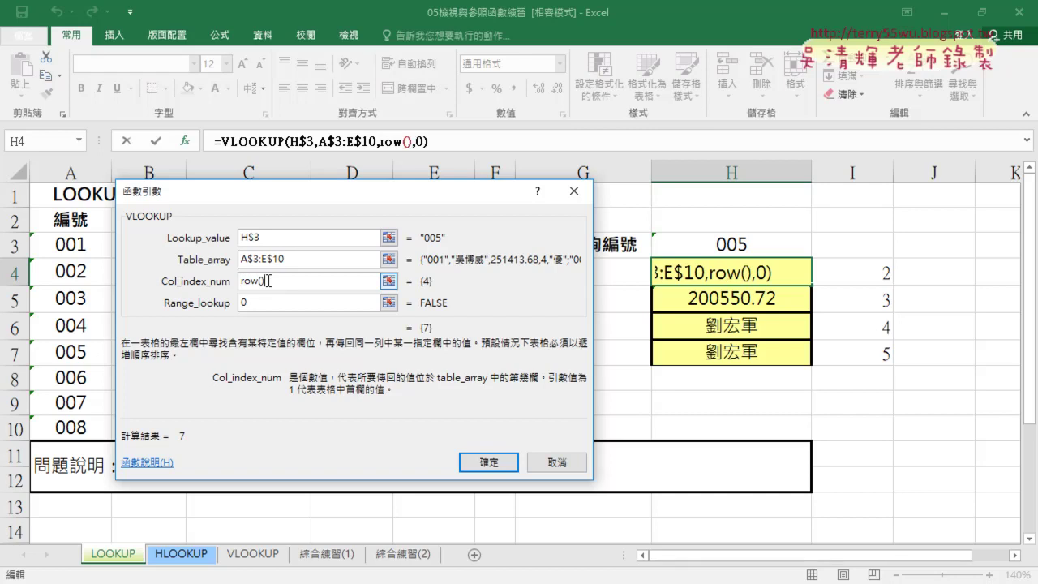
pyautogui.write('-2')
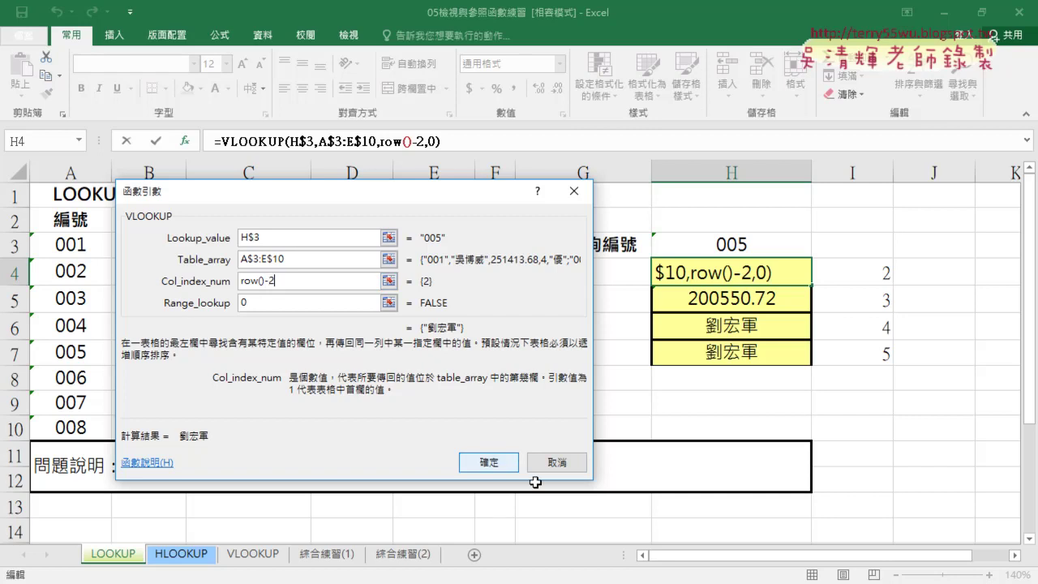
pyautogui.click(503, 464)
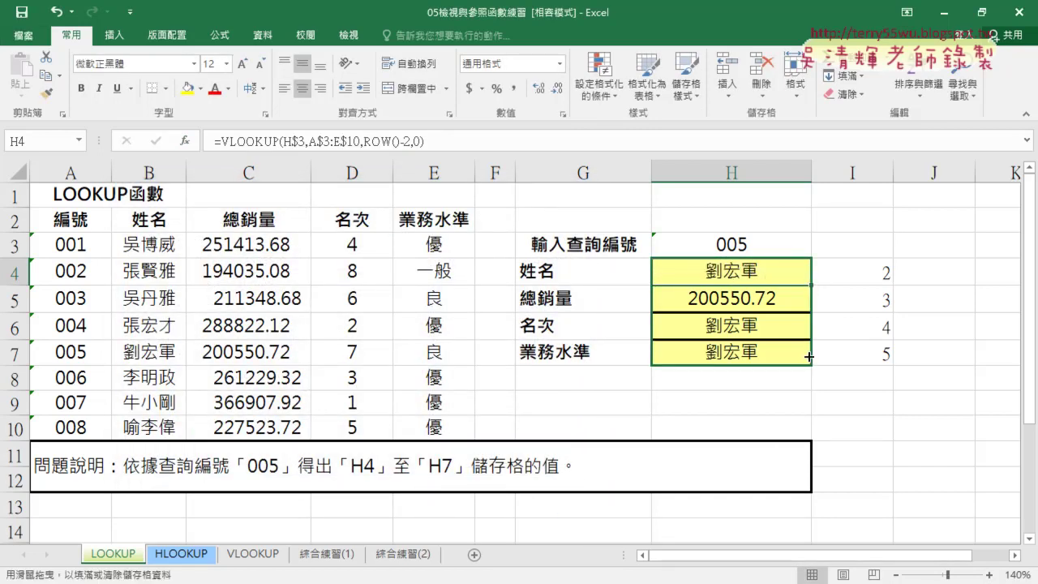
# Fill the ROW()-2 VLOOKUP to H7, underlining matches for 200550.72, rank 7 and 良.
pyautogui.moveTo(809, 284); pyautogui.dragTo(808, 355)
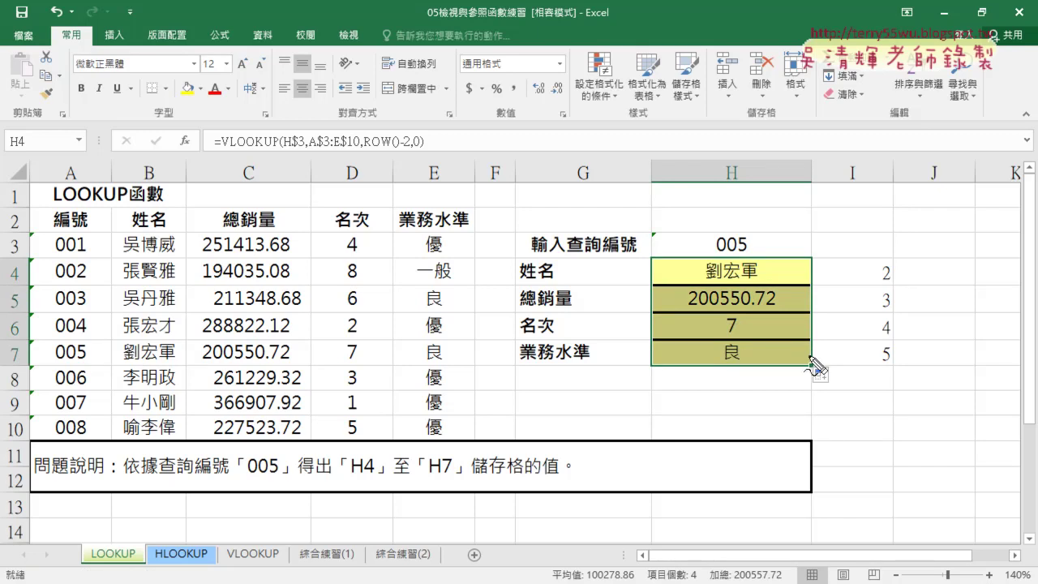
pyautogui.moveTo(203, 357); pyautogui.dragTo(290, 355)
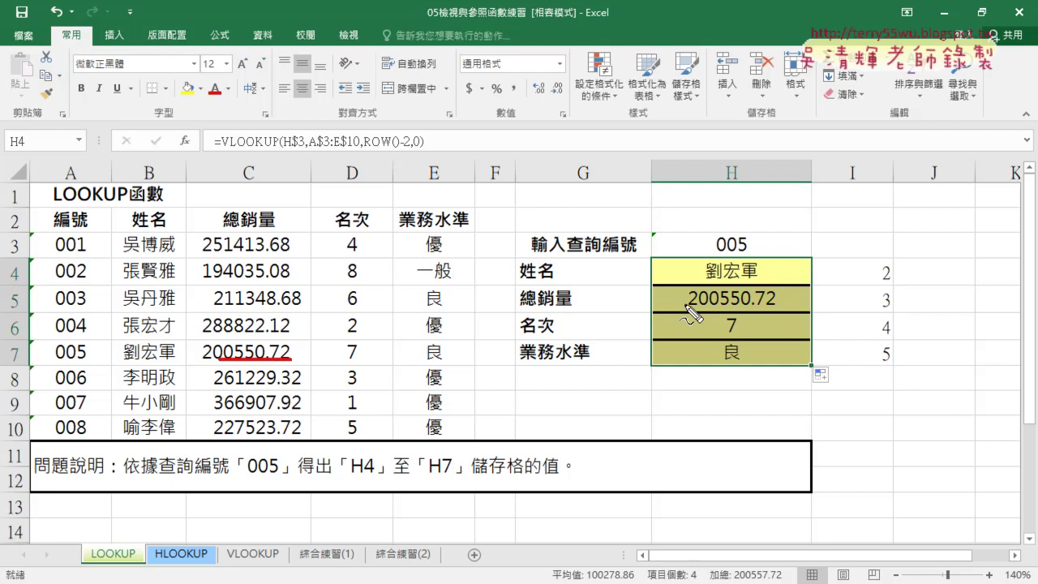
pyautogui.moveTo(710, 302); pyautogui.dragTo(781, 302)
pyautogui.moveTo(342, 355); pyautogui.dragTo(384, 355)
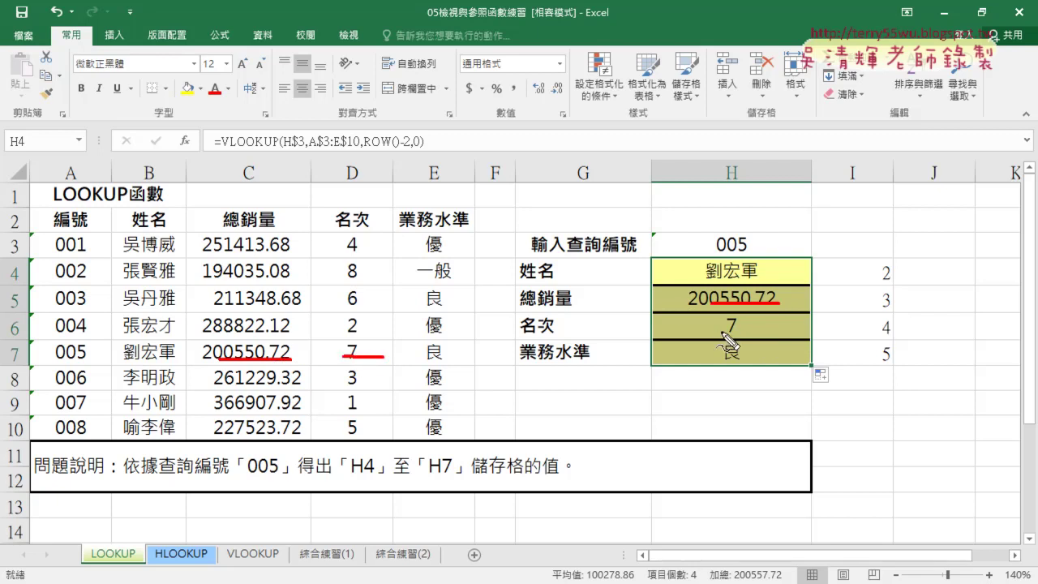
pyautogui.moveTo(727, 331); pyautogui.dragTo(748, 331)
pyautogui.moveTo(423, 363); pyautogui.dragTo(453, 362)
pyautogui.moveTo(724, 365); pyautogui.dragTo(769, 365)
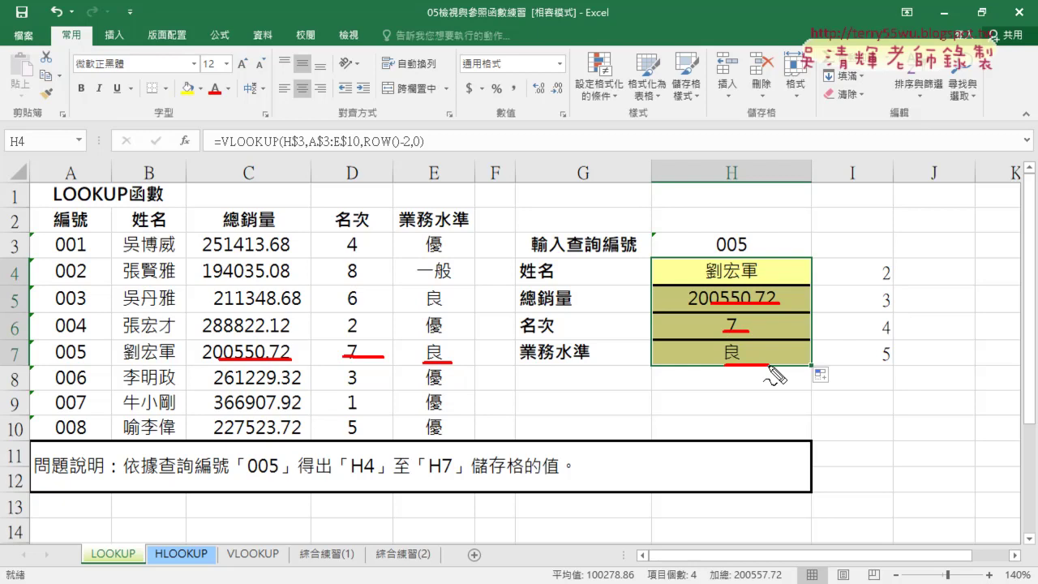
pyautogui.press('Escape')
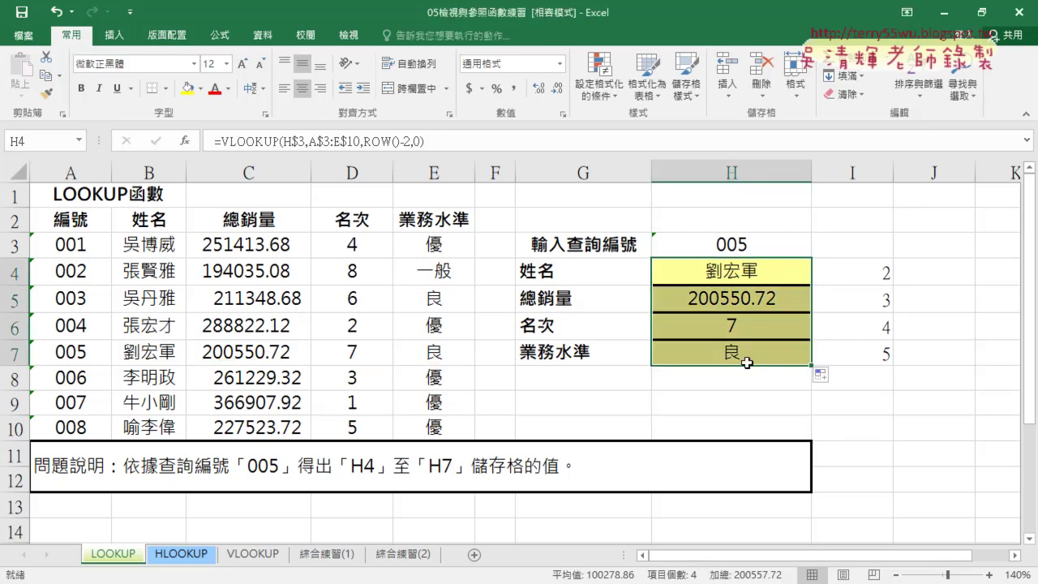
pyautogui.click(744, 278)
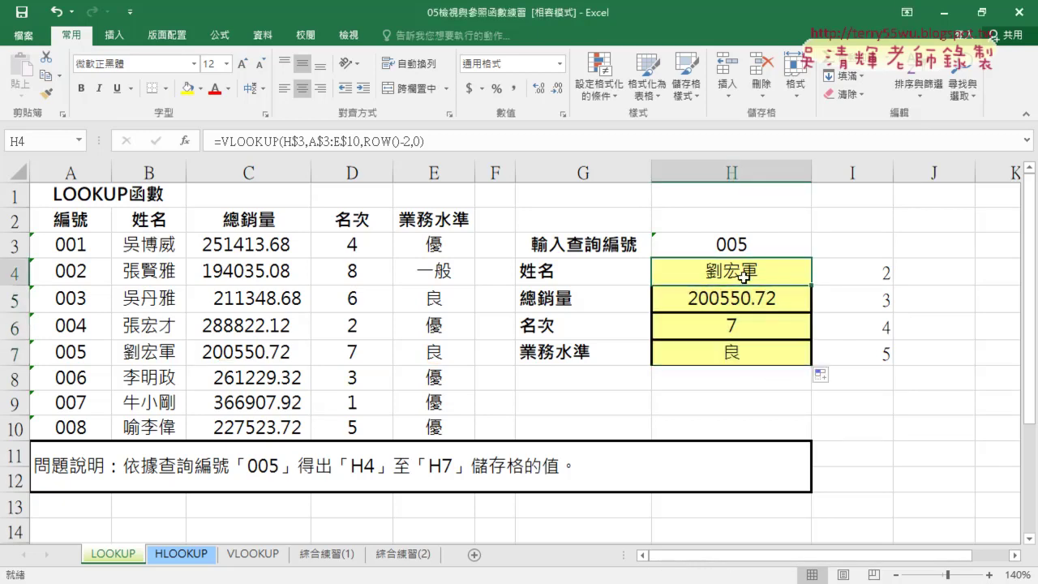
# Show H4's Col_index_num argument as ROW()-2 and link it to column I's numbers.
pyautogui.click(237, 141)
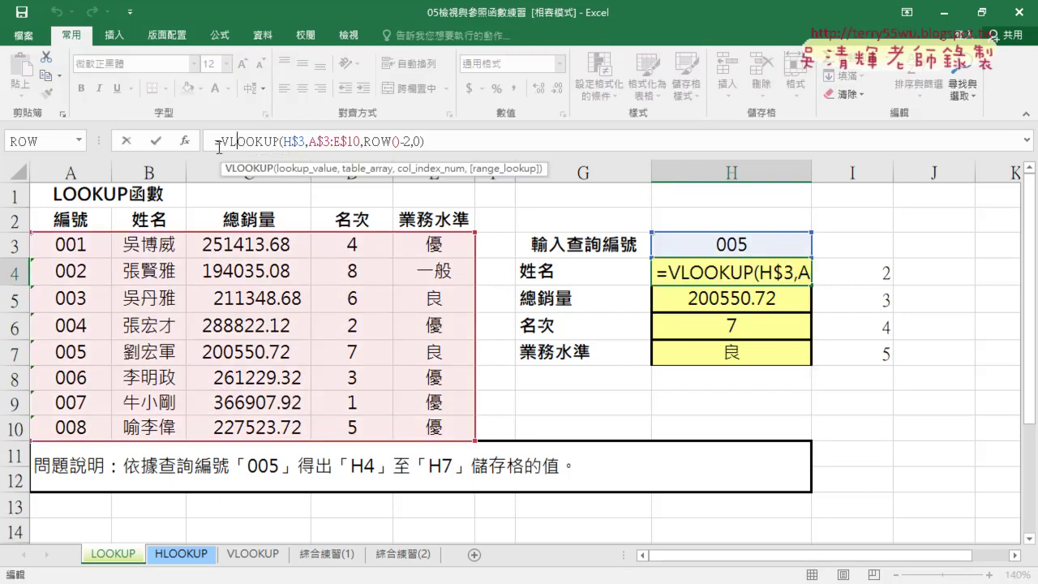
pyautogui.click(185, 141)
pyautogui.press('Tab')
pyautogui.press('Tab')
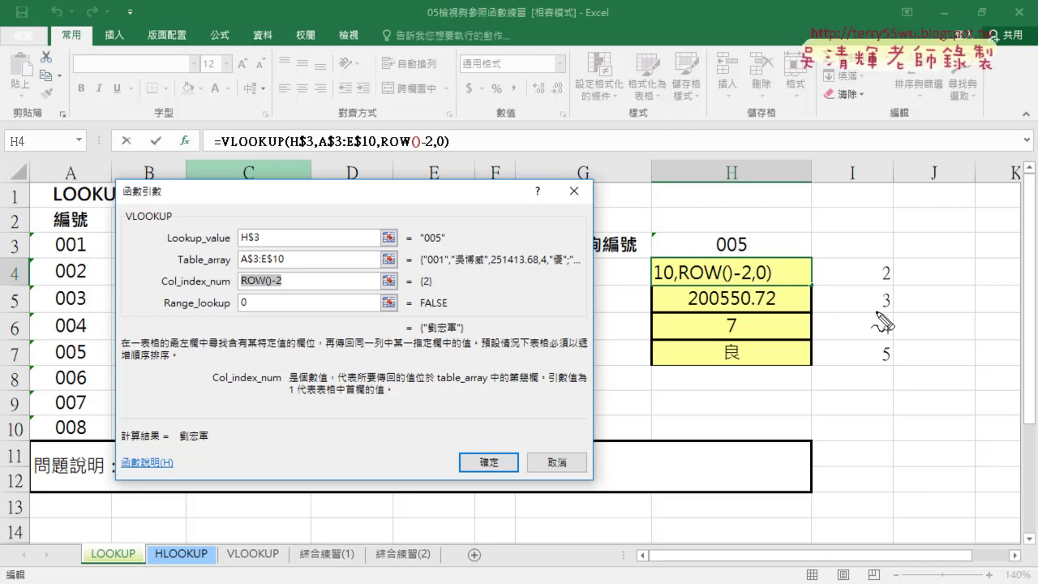
pyautogui.moveTo(877, 309)
pyautogui.mouseDown()
pyautogui.moveTo(896, 309)
pyautogui.moveTo(895, 362)
pyautogui.mouseUp()
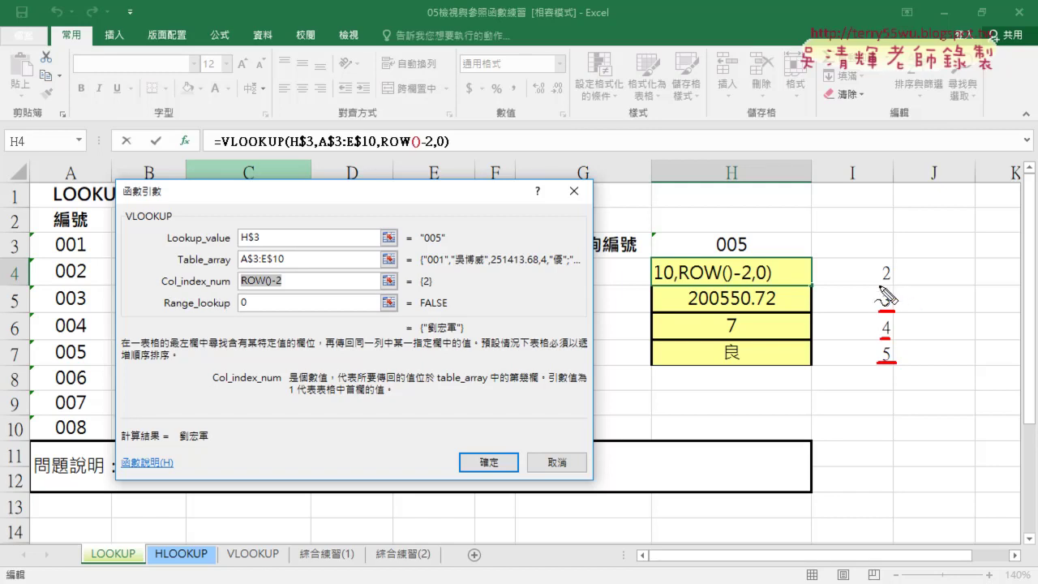
pyautogui.moveTo(873, 269)
pyautogui.mouseDown()
pyautogui.moveTo(468, 256)
pyautogui.moveTo(290, 282)
pyautogui.moveTo(321, 283)
pyautogui.mouseUp()
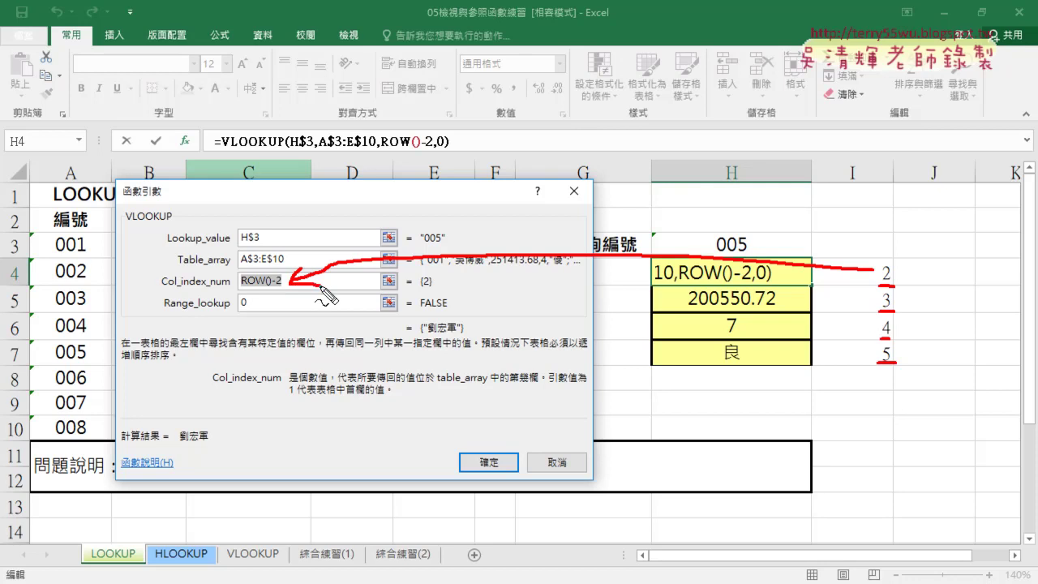